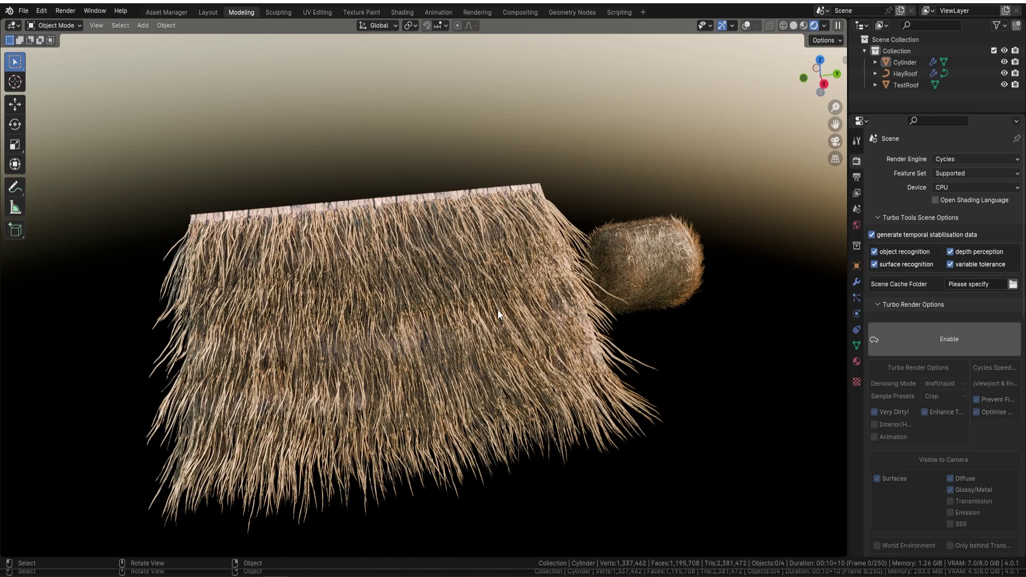
Step: Preview the wood and hay materials in Material Preview and Rendered shading, then return to Solid
{"action": "middle_click_drag", "start_coordinate": [695, 166], "coordinate": [602, 236]}
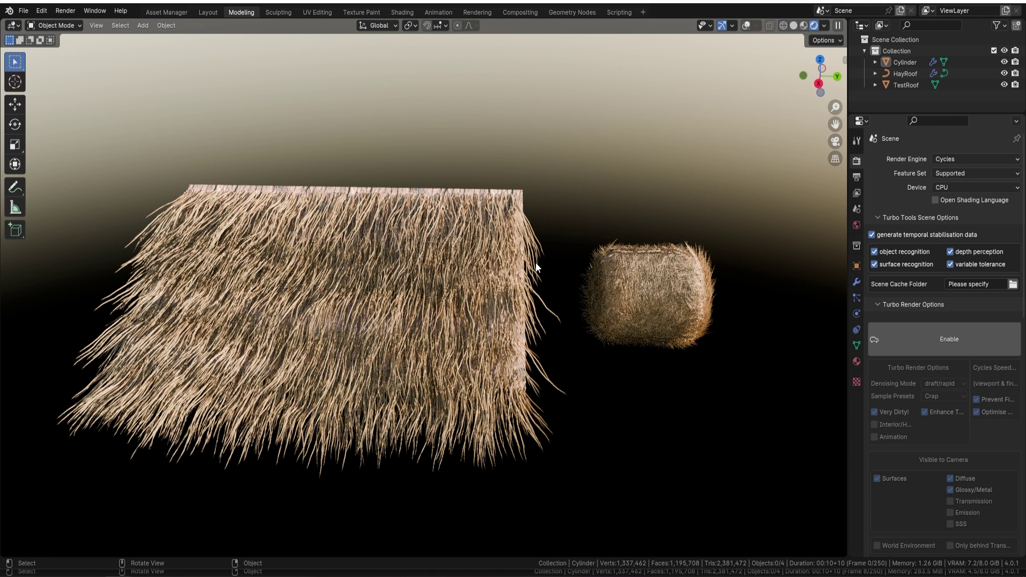
{"action": "key", "text": "F9"}
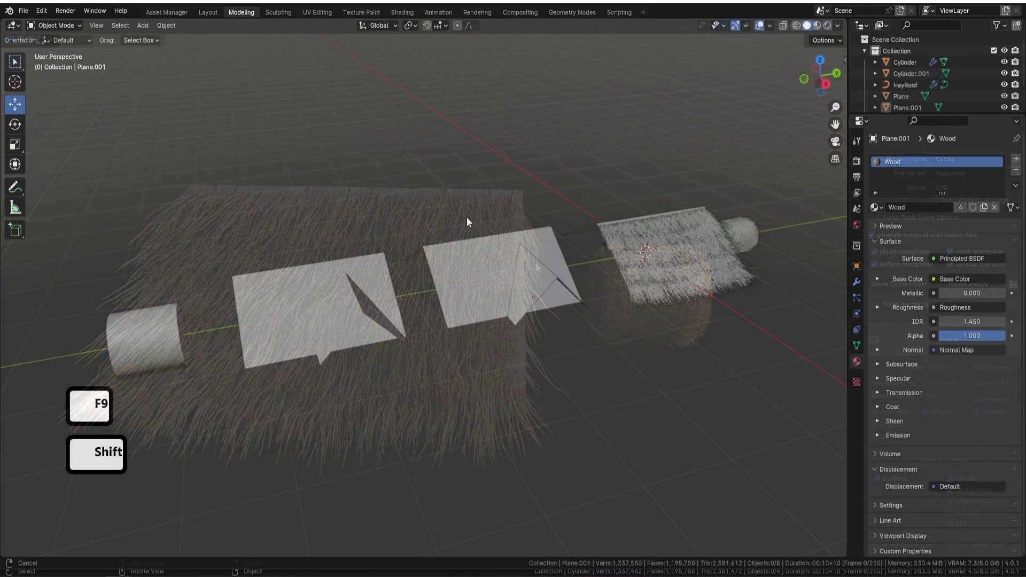
{"action": "middle_click_drag", "start_coordinate": [467, 217], "coordinate": [540, 157], "text": "shift"}
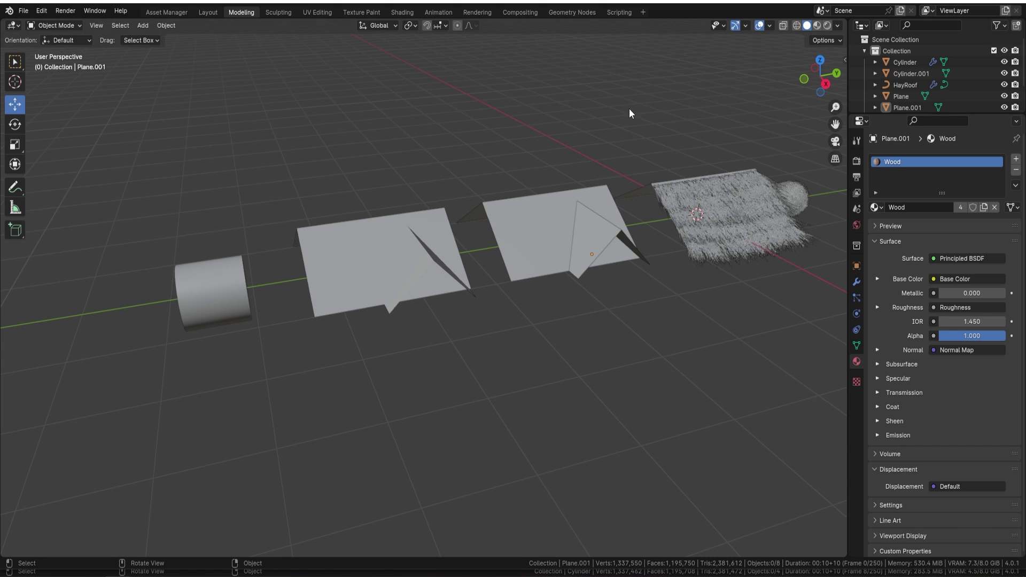
{"action": "left_click", "coordinate": [817, 25]}
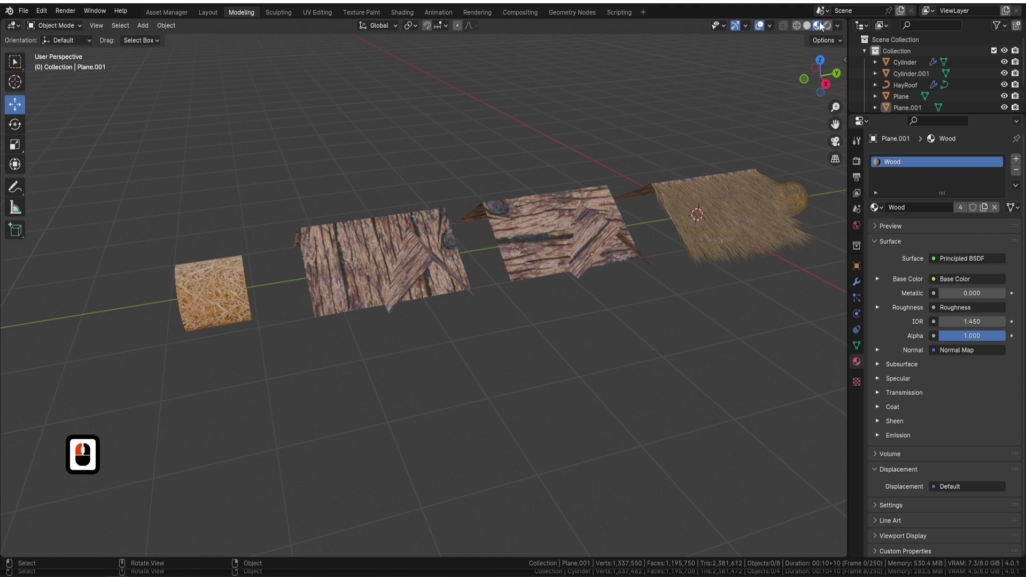
{"action": "scroll", "coordinate": [556, 234], "scroll_direction": "up", "scroll_amount": 1}
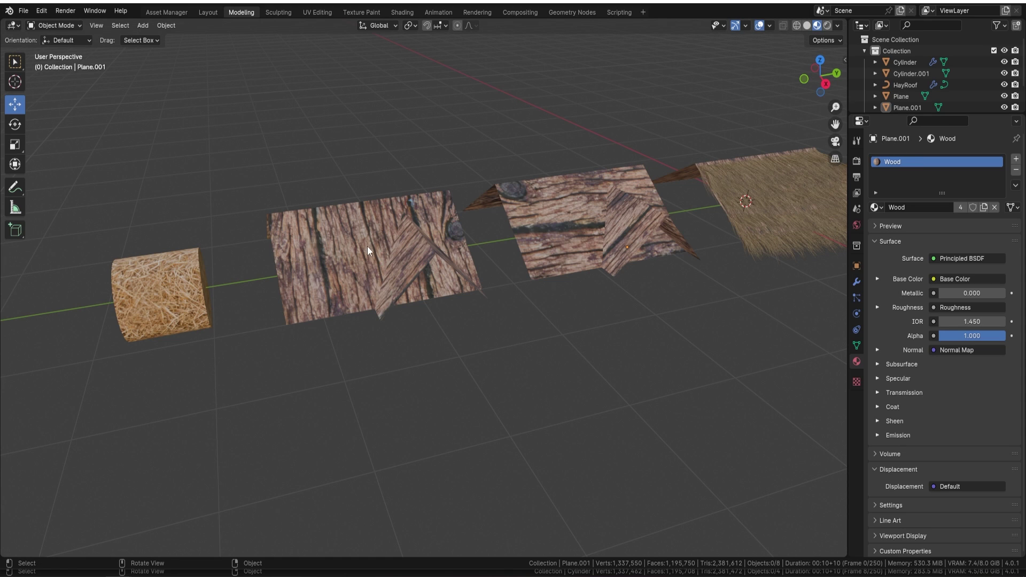
{"action": "scroll", "coordinate": [474, 244], "scroll_direction": "up", "scroll_amount": 2}
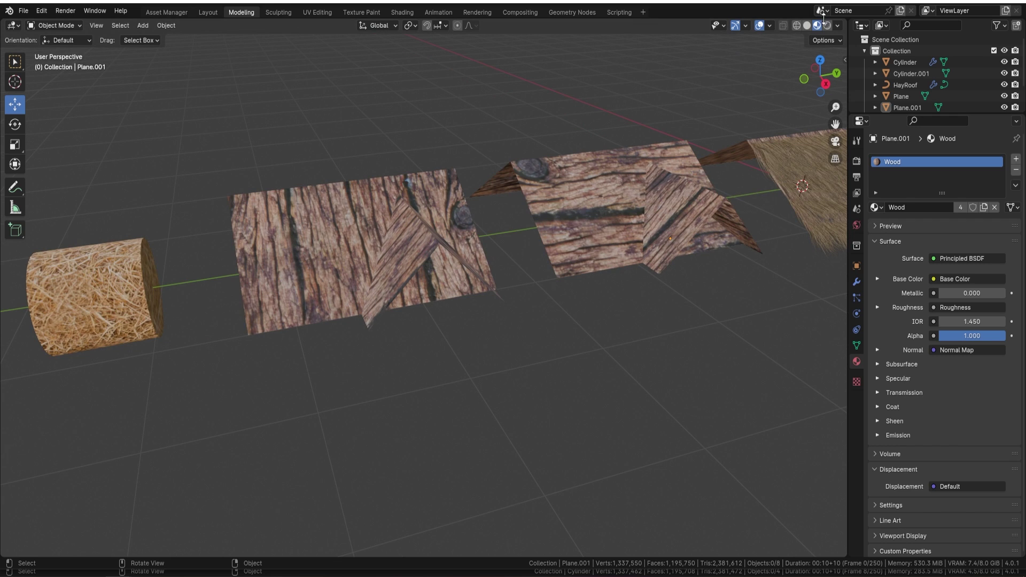
{"action": "left_click", "coordinate": [829, 29]}
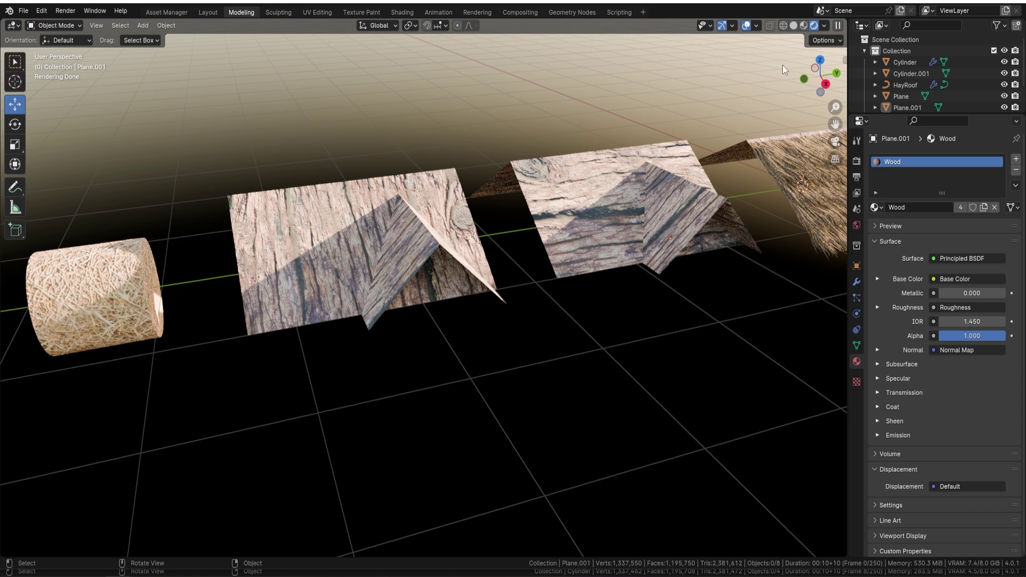
{"action": "left_click", "coordinate": [794, 26]}
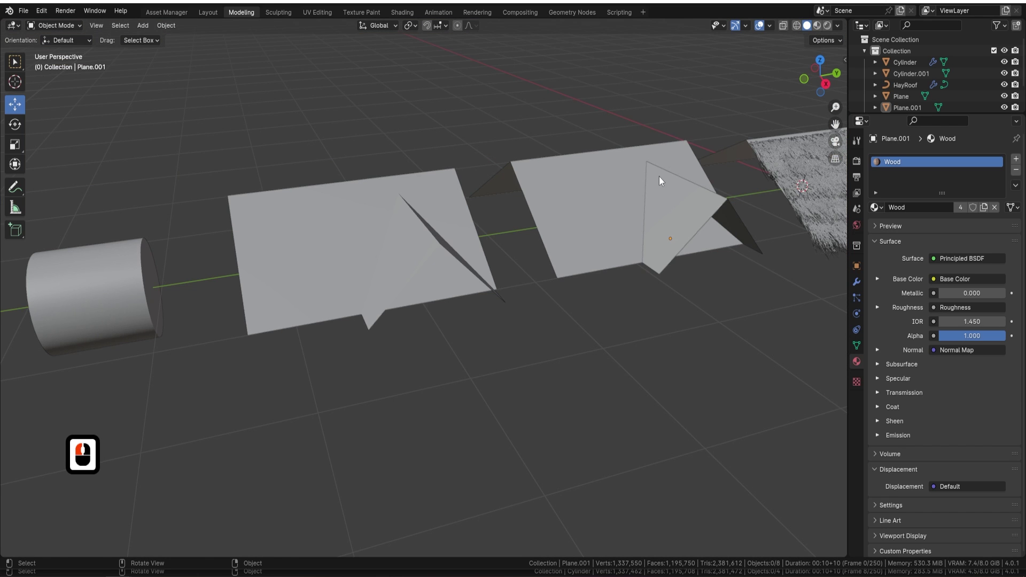
Step: Select the left roof piece Plane.002
{"action": "middle_click_drag", "start_coordinate": [659, 177], "coordinate": [503, 214], "text": "shift"}
{"action": "left_click", "coordinate": [500, 258]}
{"action": "middle_click_drag", "start_coordinate": [500, 259], "coordinate": [454, 210], "text": "shift"}
{"action": "left_click", "coordinate": [418, 217]}
{"action": "middle_click_drag", "start_coordinate": [384, 279], "coordinate": [377, 264], "text": "shift"}
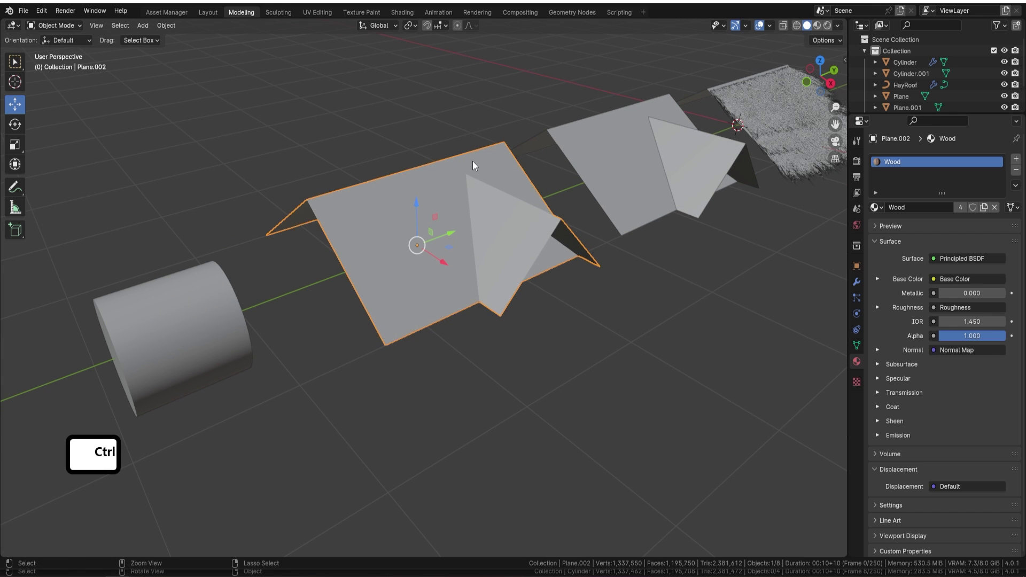
Step: Apply all transforms to Plane.002 and set its origin to its geometry
{"action": "key", "text": "ctrl+a"}
{"action": "left_click", "coordinate": [462, 193]}
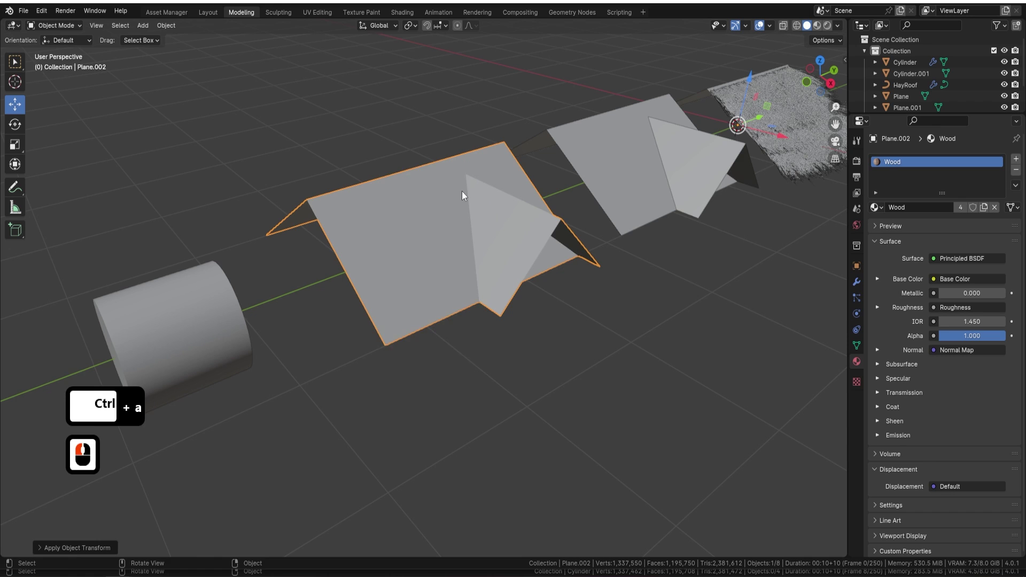
{"action": "right_click", "coordinate": [462, 191]}
{"action": "mouse_move", "coordinate": [437, 243]}
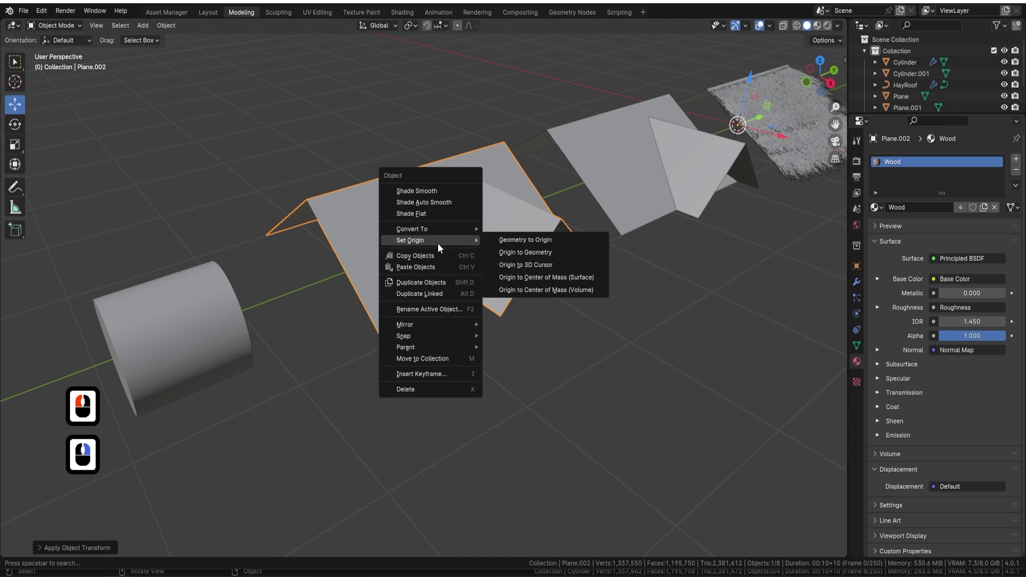
{"action": "left_click", "coordinate": [526, 252]}
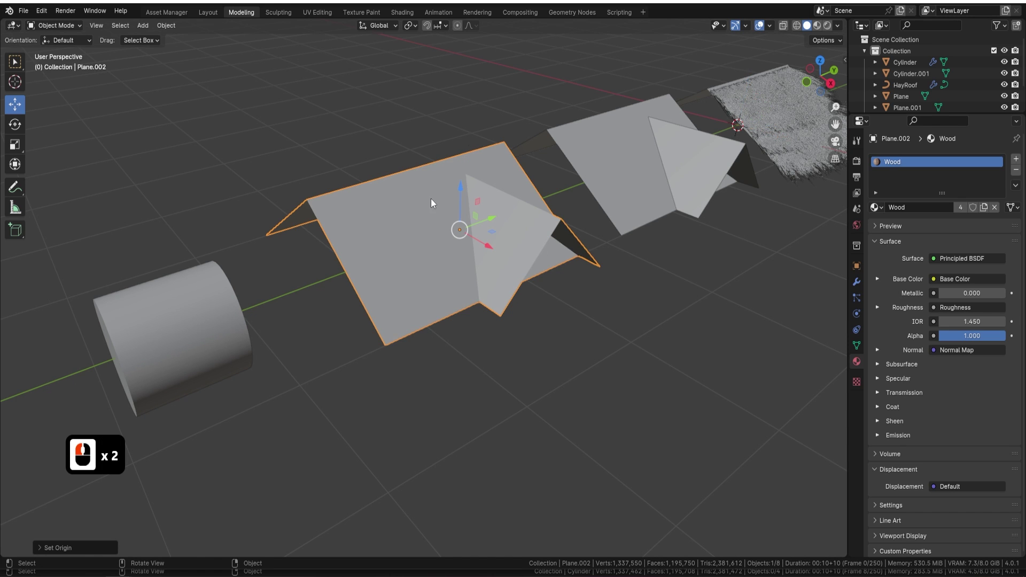
Step: Add a Geometry Nodes modifier using the Hay node group and view it rendered
{"action": "left_click", "coordinate": [856, 282]}
{"action": "left_click", "coordinate": [924, 160]}
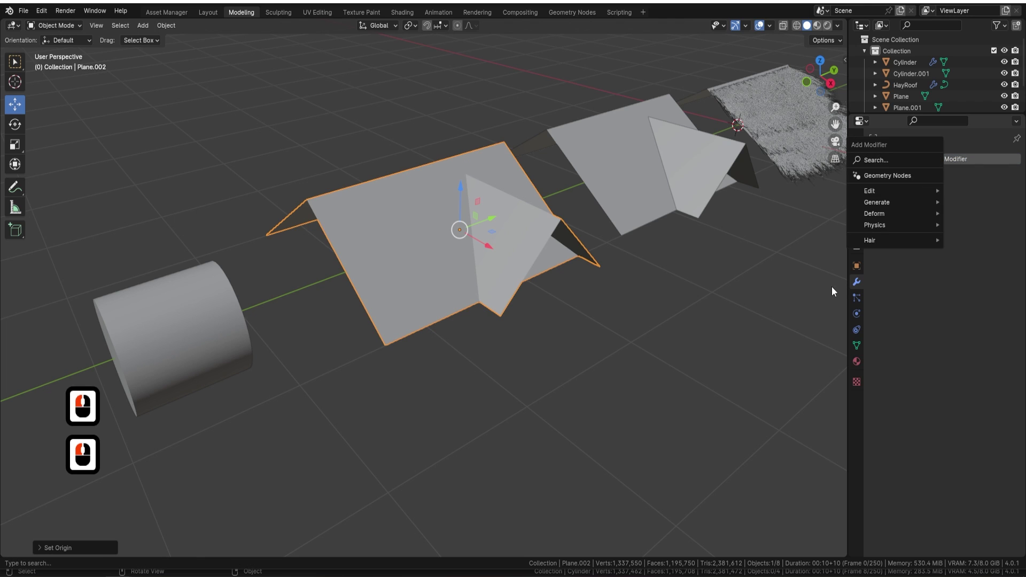
{"action": "left_click", "coordinate": [903, 170]}
{"action": "left_click", "coordinate": [877, 195]}
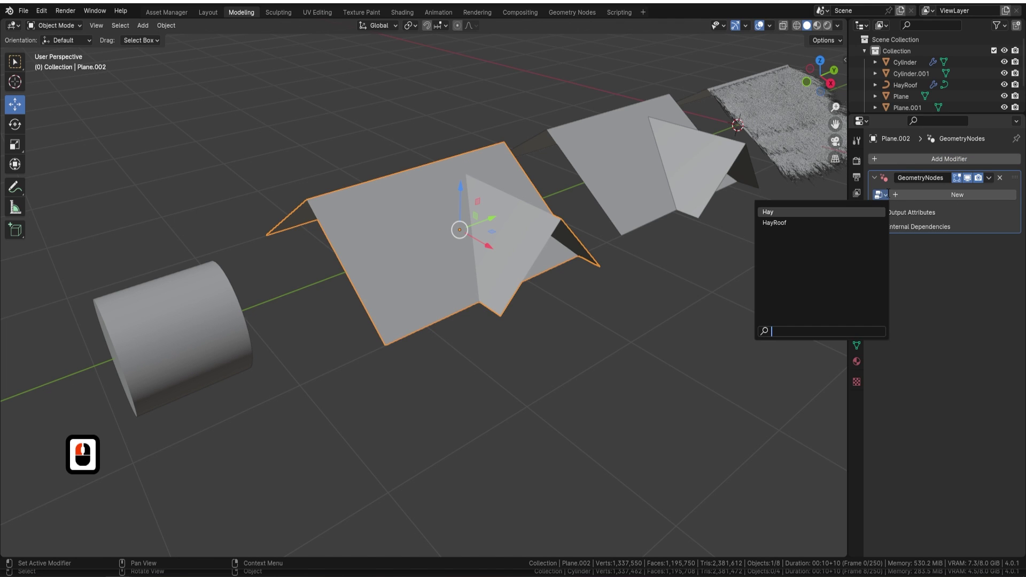
{"action": "left_click", "coordinate": [784, 214]}
{"action": "mouse_move", "coordinate": [556, 225]}
{"action": "middle_mouse_down"}
{"action": "mouse_move", "coordinate": [506, 235]}
{"action": "mouse_move", "coordinate": [547, 239]}
{"action": "middle_mouse_up"}
{"action": "scroll", "coordinate": [547, 238], "scroll_direction": "up", "scroll_amount": 3}
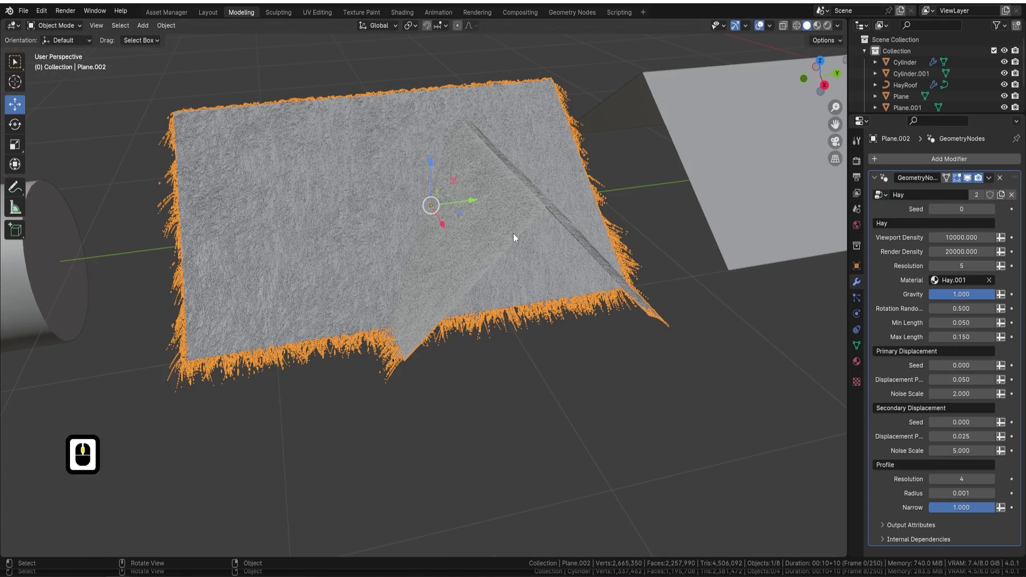
{"action": "left_click", "coordinate": [827, 26]}
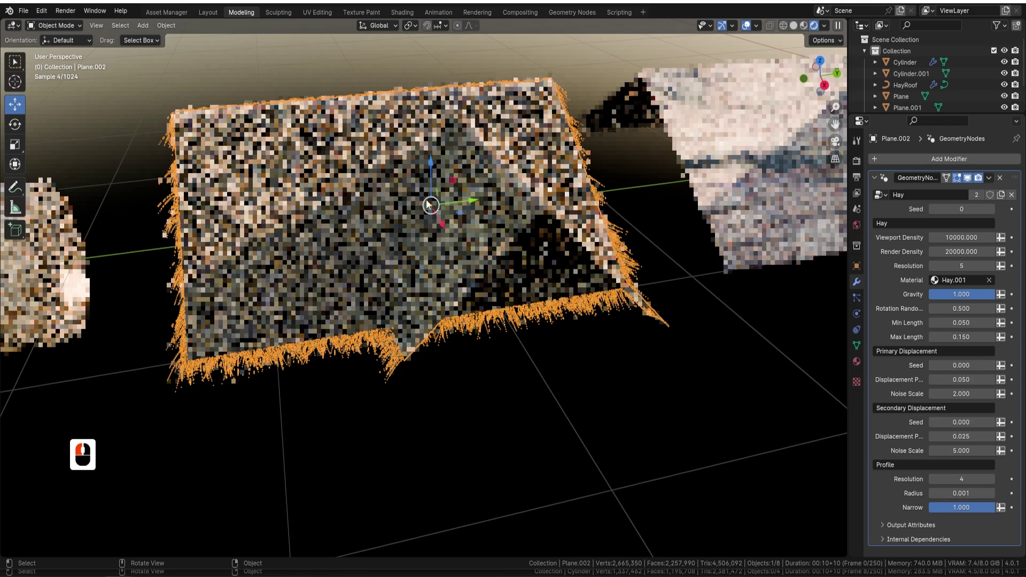
Step: Deselect everything and set the Hay Viewport Density to 6000
{"action": "key", "text": "a"}
{"action": "key", "text": "a"}
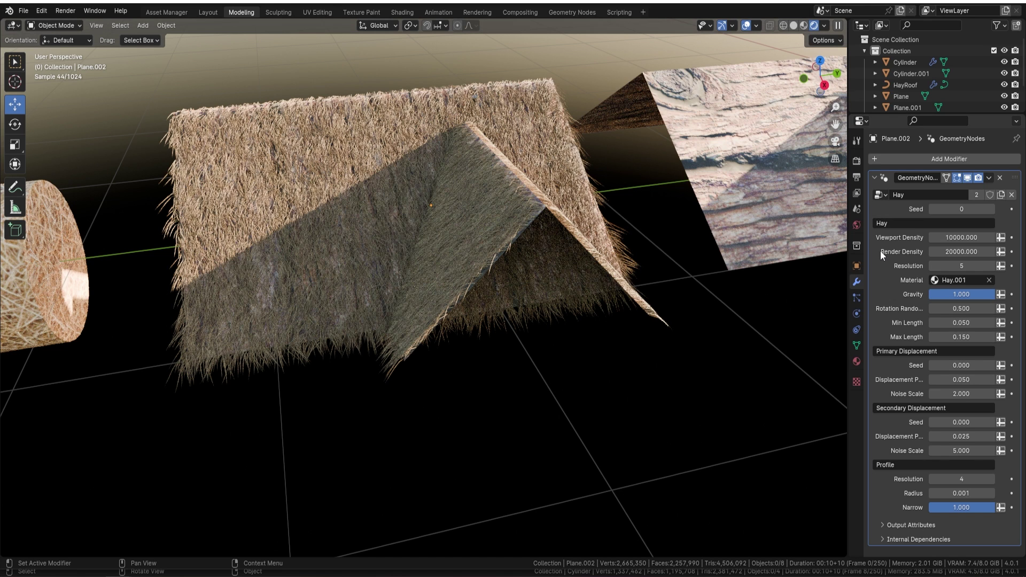
{"action": "left_click", "coordinate": [973, 237]}
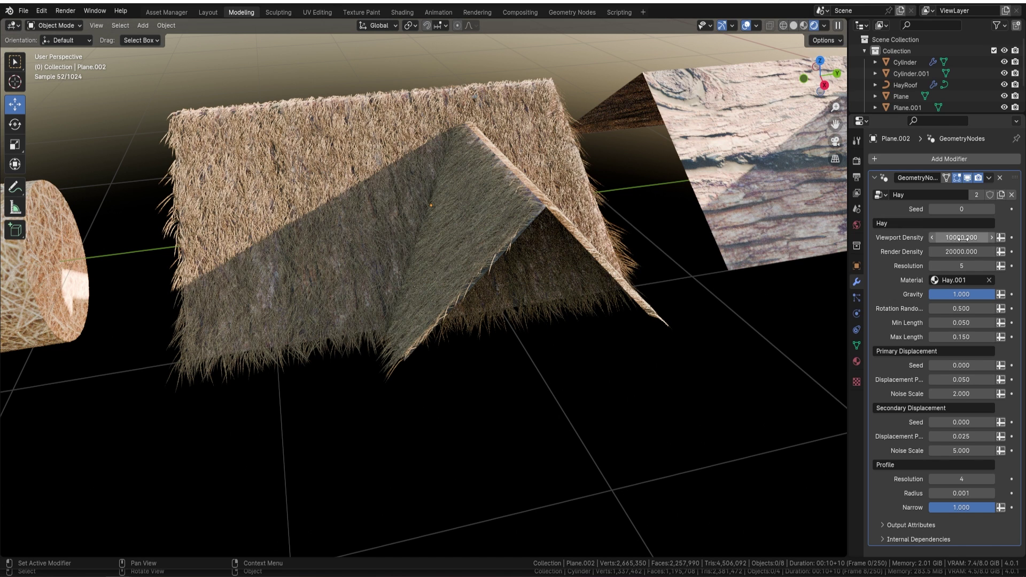
{"action": "type", "text": "2000"}
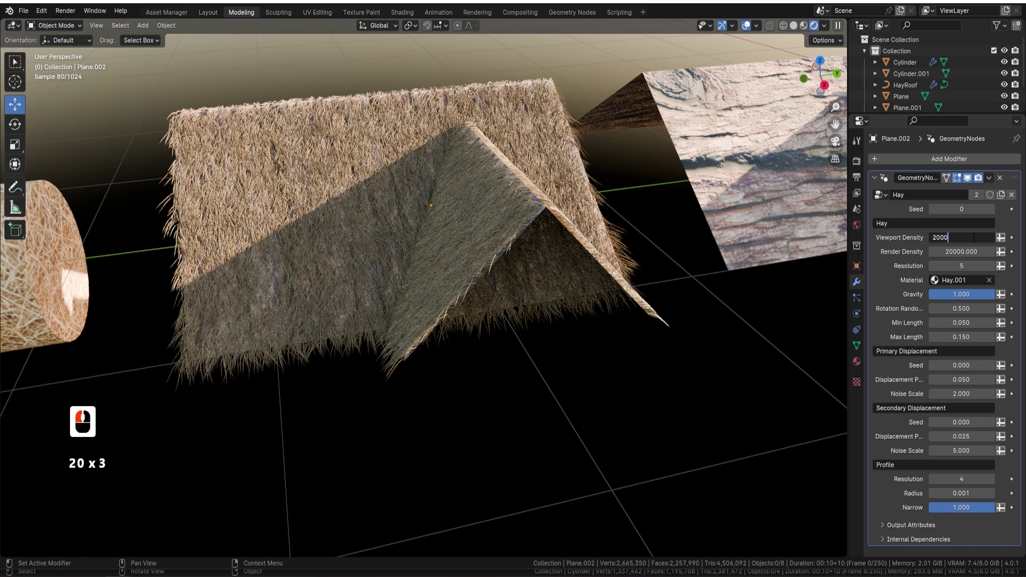
{"action": "key", "text": "Return"}
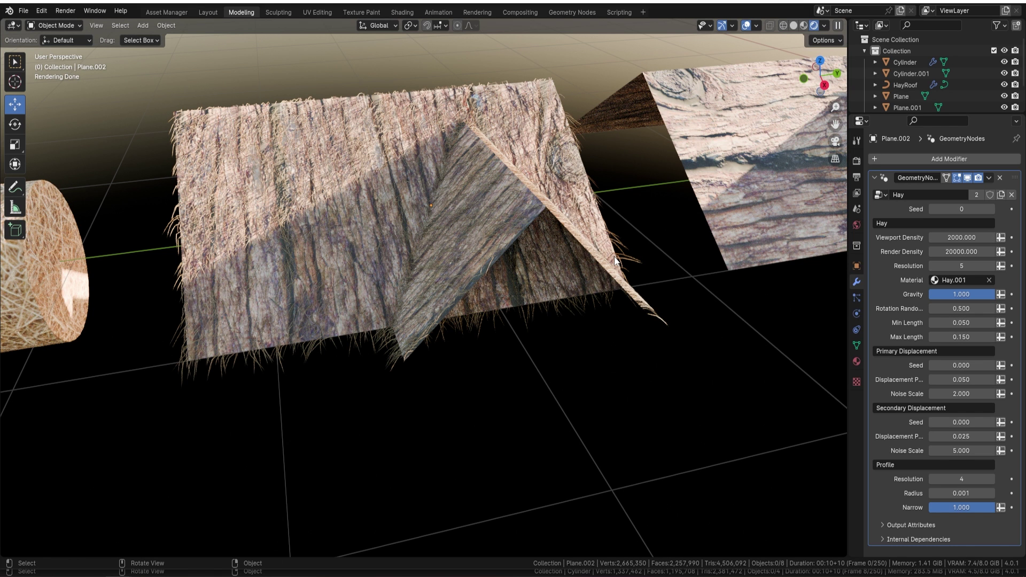
{"action": "left_click", "coordinate": [964, 238]}
{"action": "type", "text": "6000"}
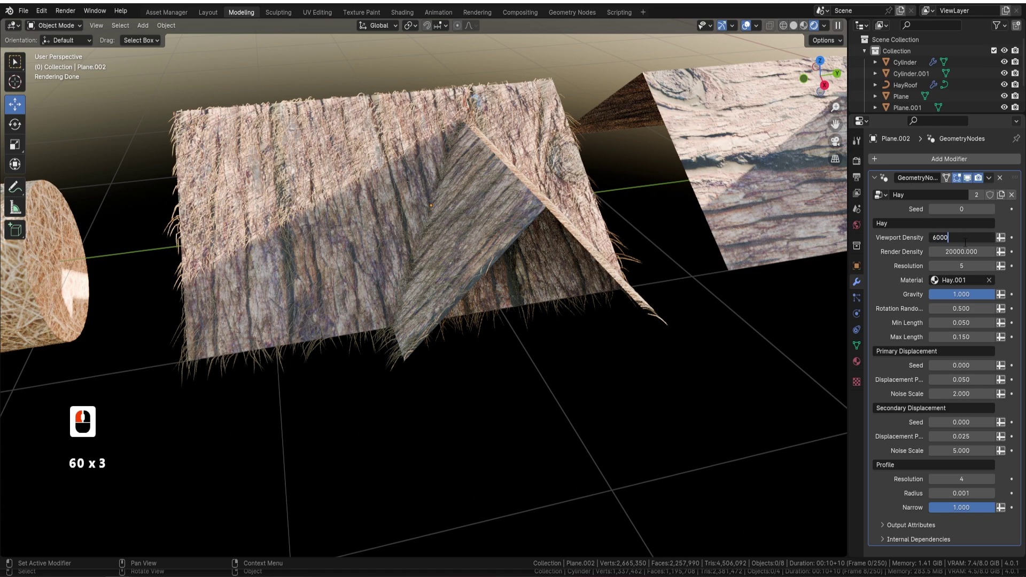
{"action": "key", "text": "Return"}
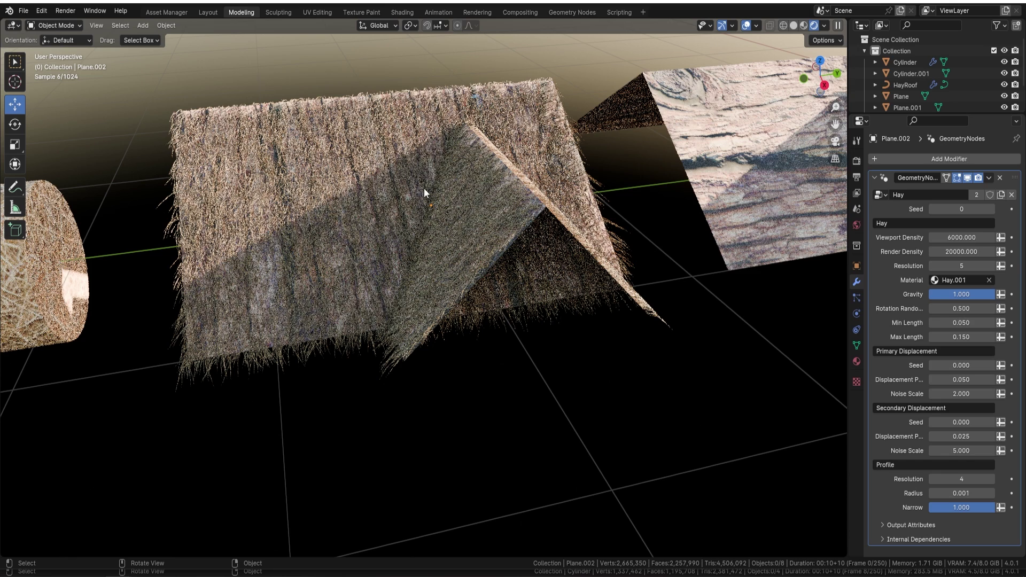
Step: Set the Hay Gravity to 0 and return to Solid shading
{"action": "left_click", "coordinate": [966, 293]}
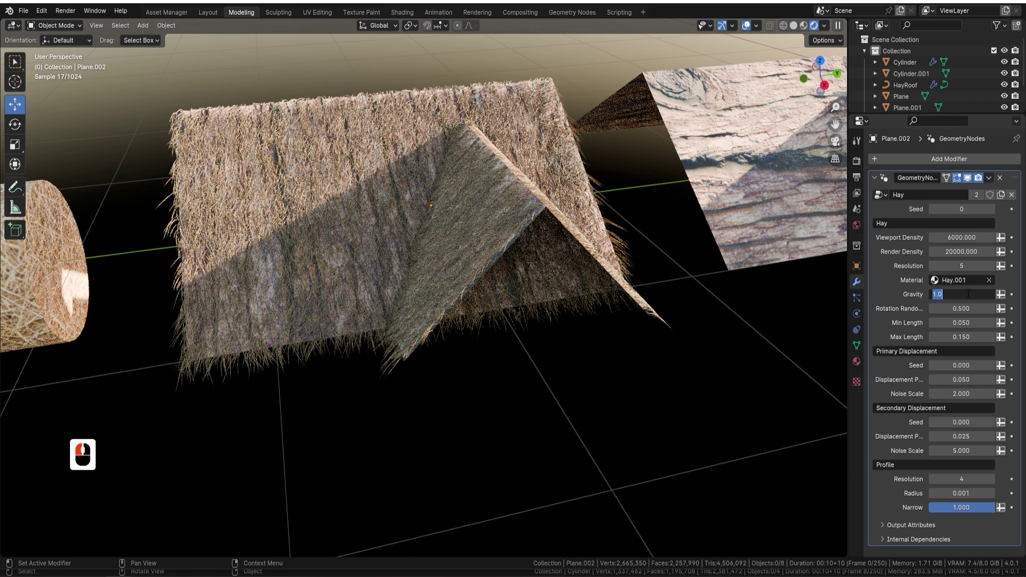
{"action": "type", "text": "0"}
{"action": "key", "text": "Return"}
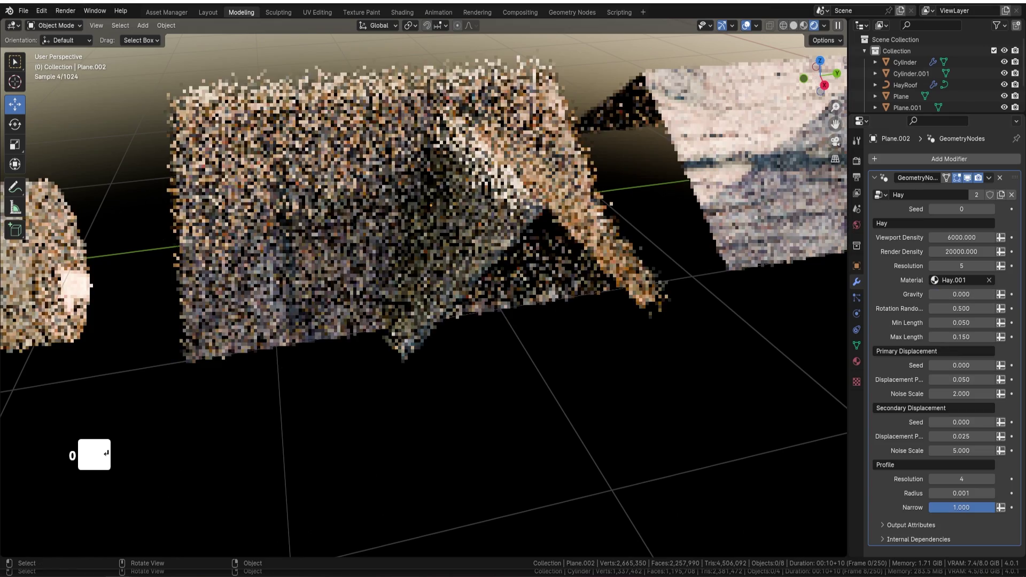
{"action": "left_click", "coordinate": [803, 26]}
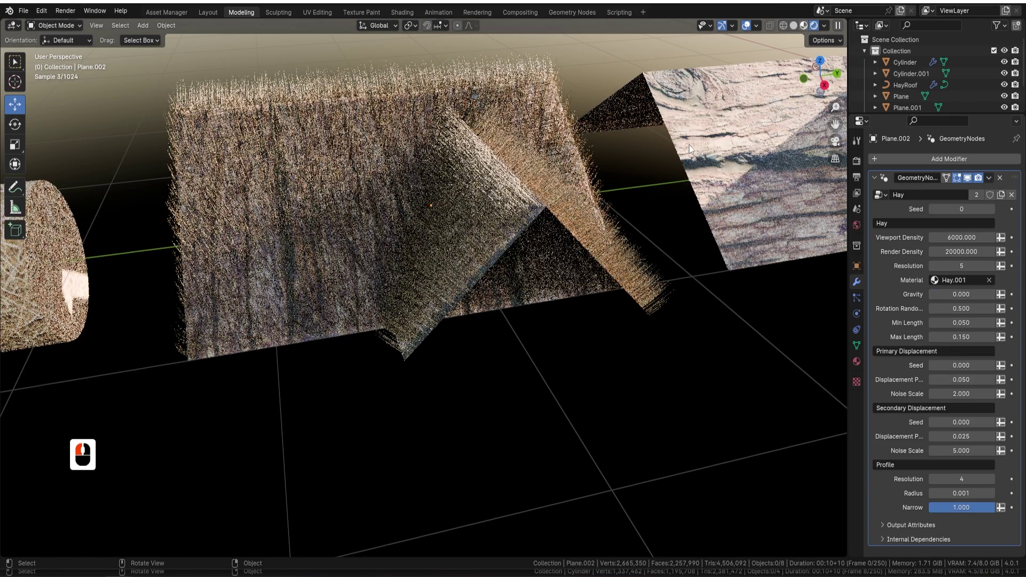
{"action": "left_click", "coordinate": [808, 26]}
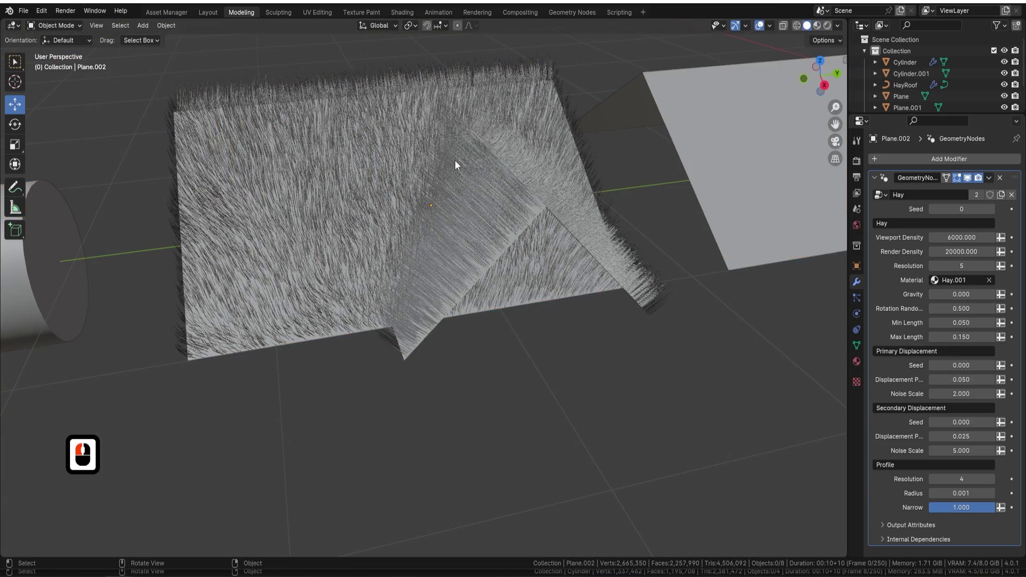
Step: Set the Hay Rotation Randomness to 0 and select the hay-covered Plane.002
{"action": "mouse_move", "coordinate": [455, 163]}
{"action": "middle_mouse_down"}
{"action": "mouse_move", "coordinate": [515, 144]}
{"action": "mouse_move", "coordinate": [451, 167]}
{"action": "mouse_move", "coordinate": [293, 332]}
{"action": "middle_mouse_up"}
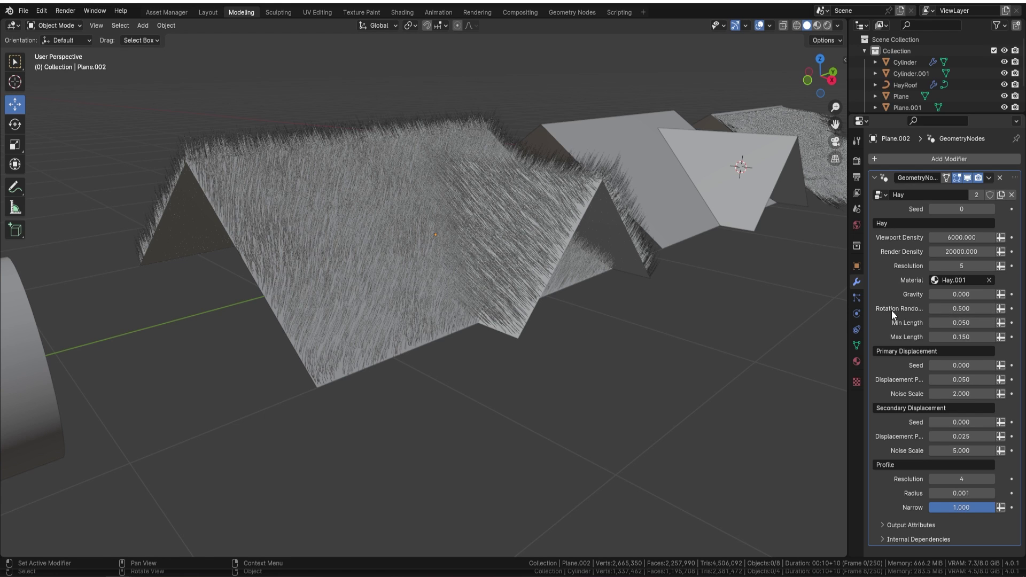
{"action": "left_click", "coordinate": [975, 309]}
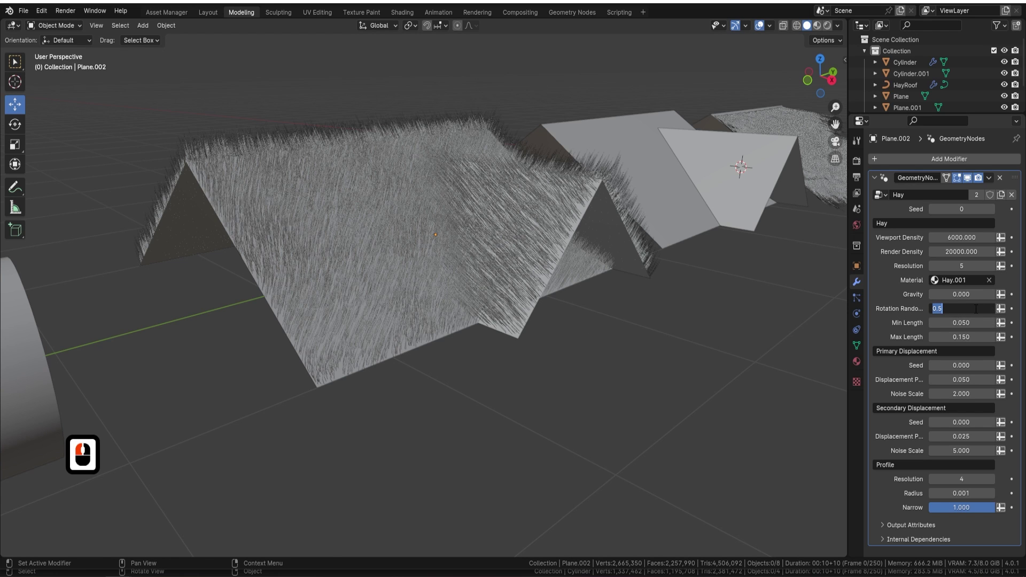
{"action": "type", "text": "0"}
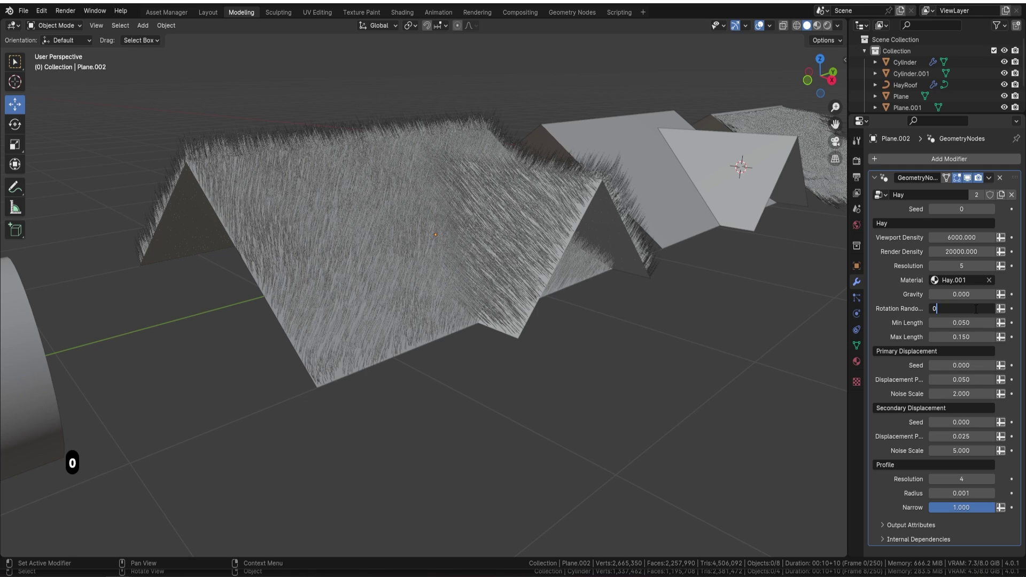
{"action": "key", "text": "Return"}
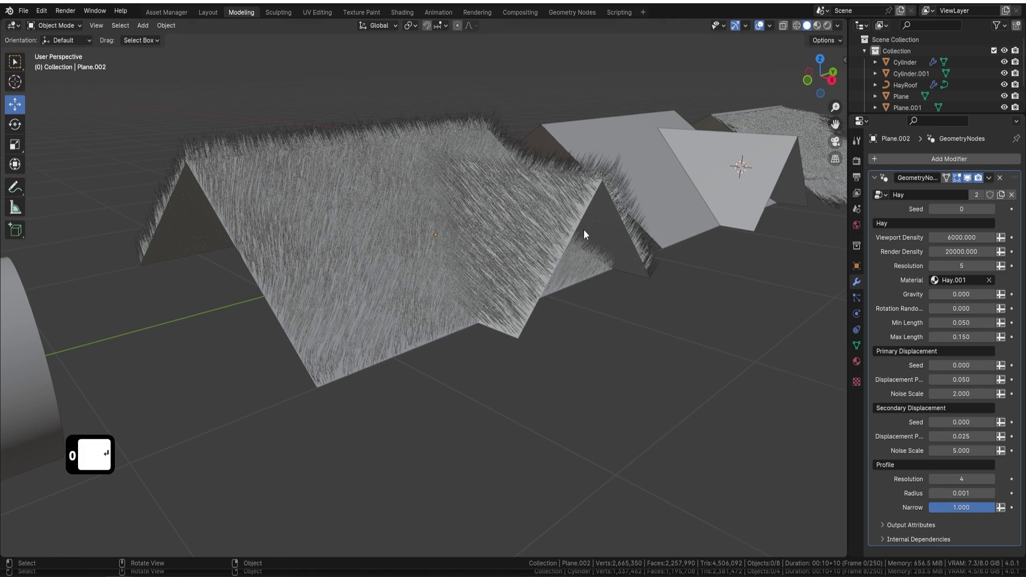
{"action": "middle_click_drag", "start_coordinate": [583, 229], "coordinate": [535, 233]}
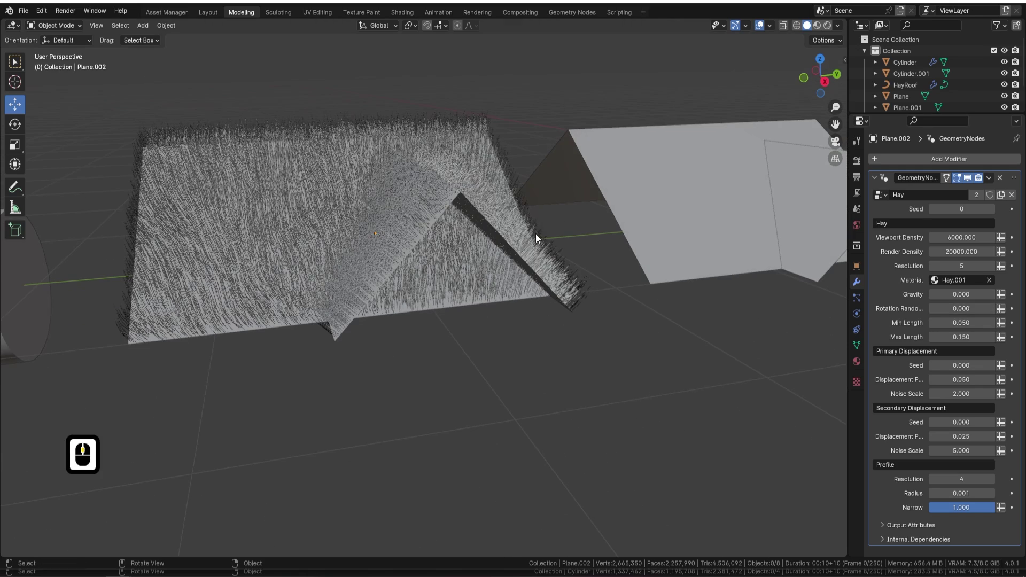
{"action": "left_click", "coordinate": [460, 228]}
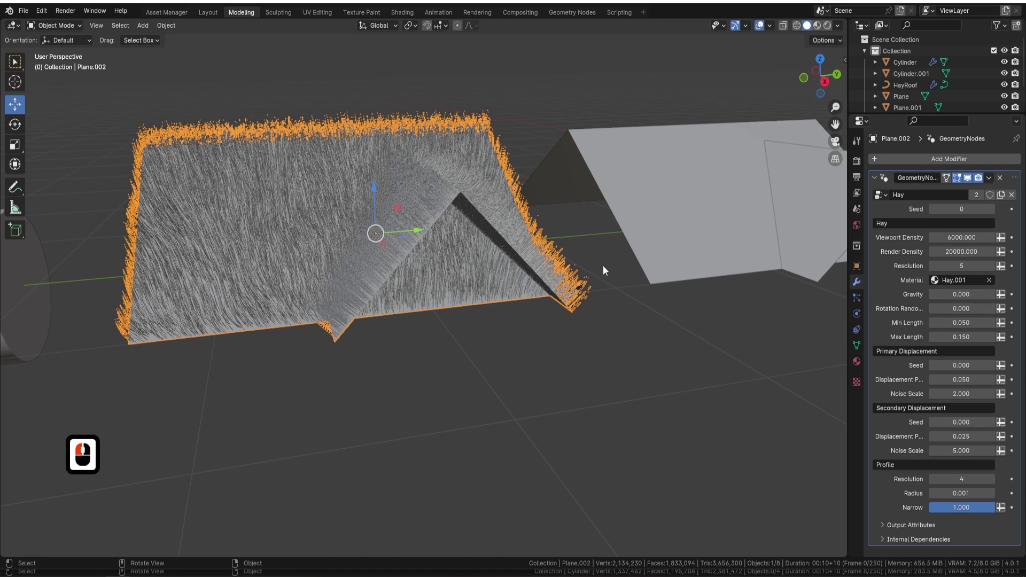
Step: Set the roof hay's Gravity to 0.8 so the strands droop
{"action": "middle_click_drag", "start_coordinate": [604, 269], "coordinate": [625, 209]}
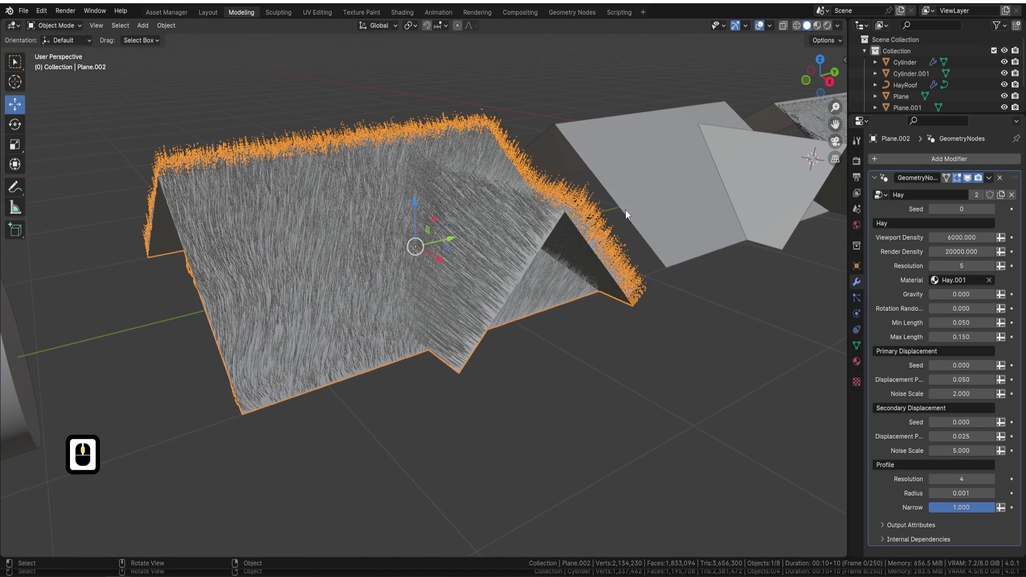
{"action": "left_click", "coordinate": [982, 294]}
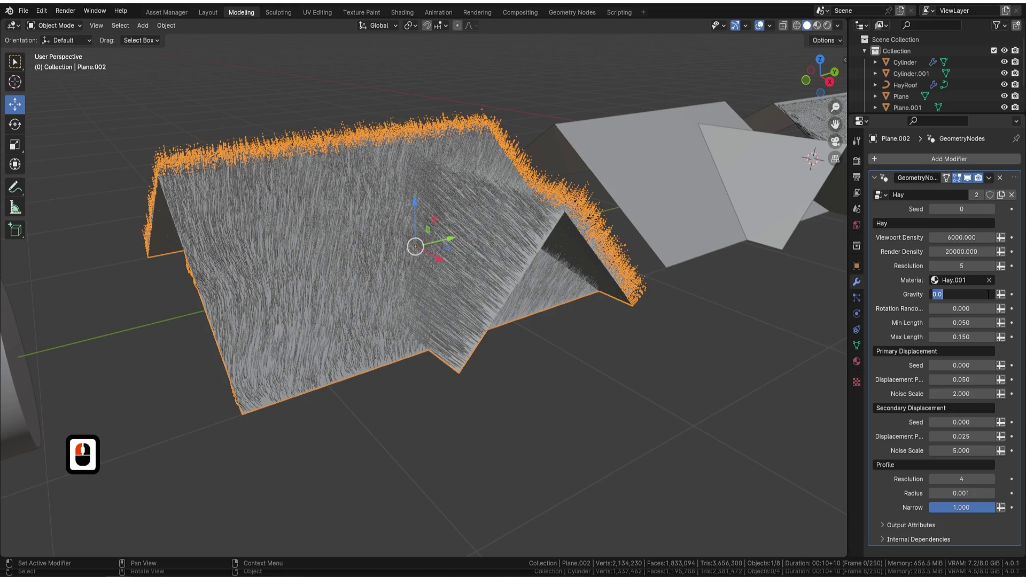
{"action": "type", "text": "0.8"}
{"action": "key", "text": "Return"}
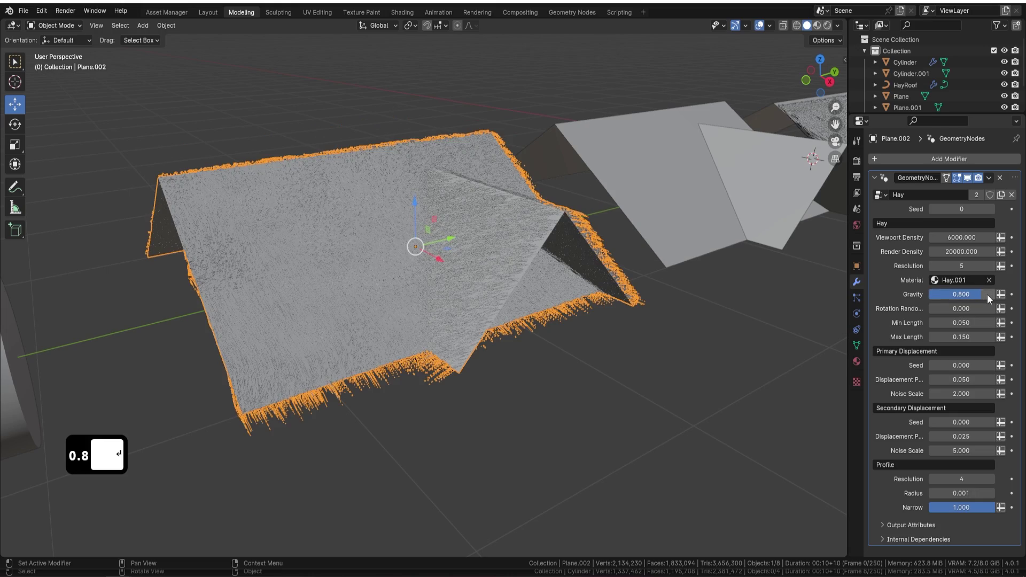
Step: Set Rotation Randomness to 0.6 and preview the roof in Rendered shading
{"action": "middle_click_drag", "start_coordinate": [412, 348], "coordinate": [359, 290]}
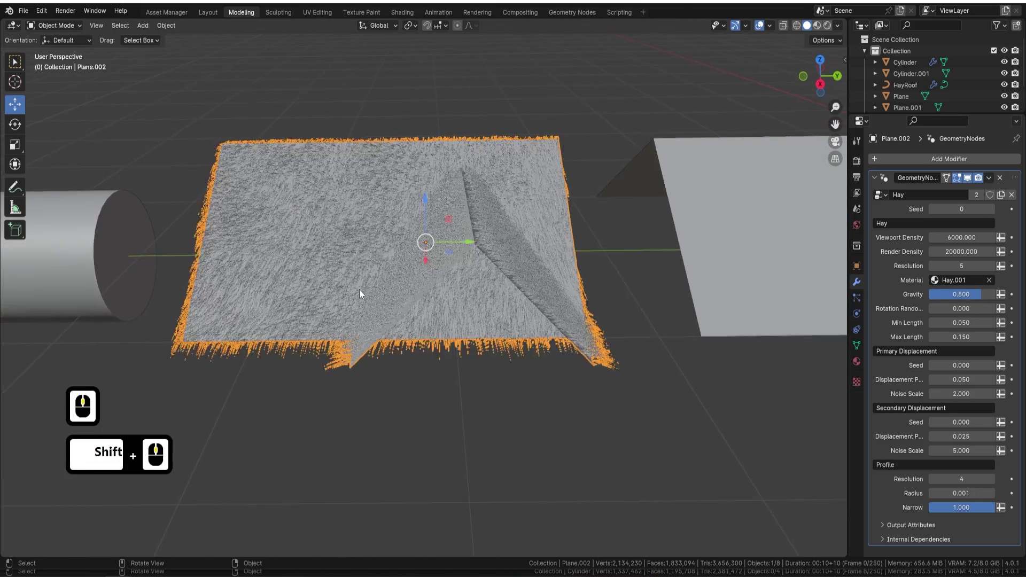
{"action": "scroll", "coordinate": [359, 290], "scroll_direction": "up", "scroll_amount": 2}
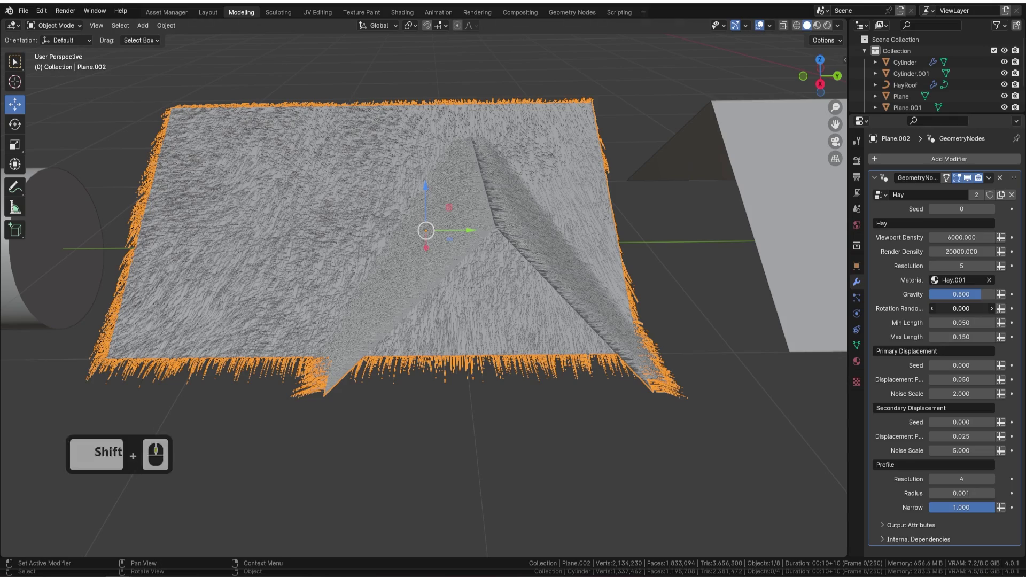
{"action": "mouse_move", "coordinate": [961, 308]}
{"action": "left_mouse_down"}
{"action": "mouse_move", "coordinate": [994, 309]}
{"action": "mouse_move", "coordinate": [945, 308]}
{"action": "mouse_move", "coordinate": [962, 308]}
{"action": "left_mouse_up"}
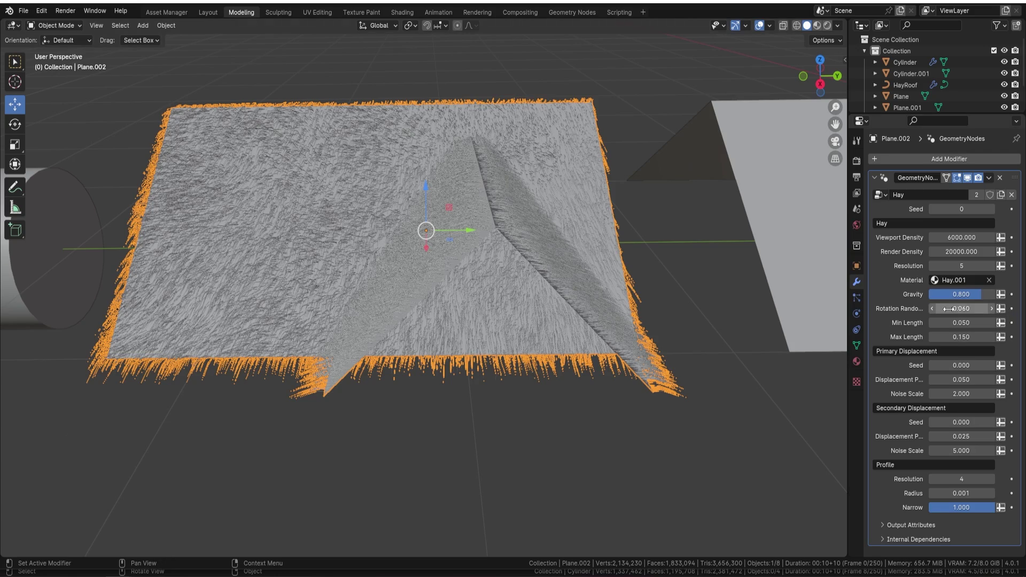
{"action": "left_click", "coordinate": [972, 308]}
{"action": "type", "text": "0.6"}
{"action": "key", "text": "Return"}
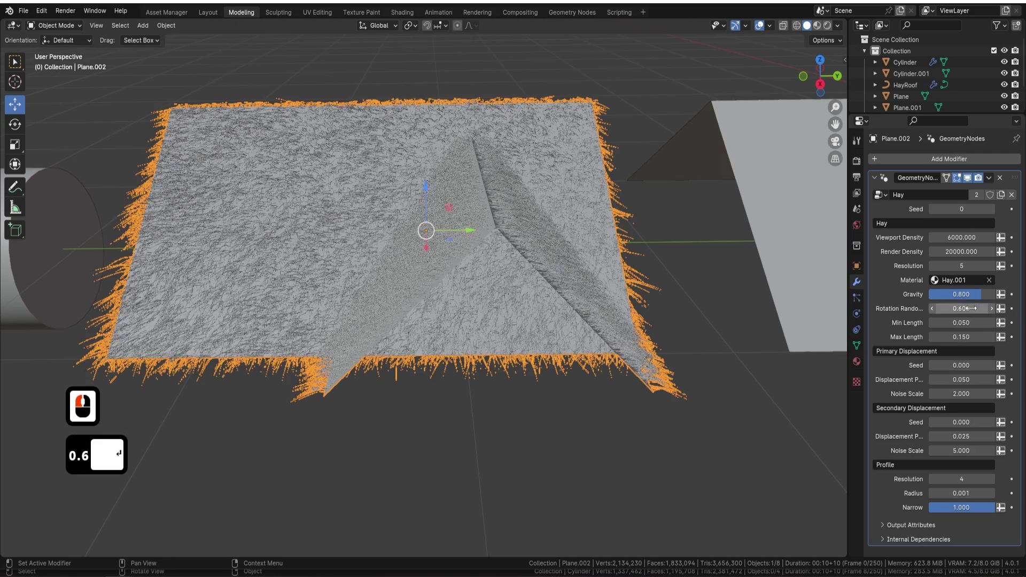
{"action": "middle_click_drag", "start_coordinate": [486, 232], "coordinate": [434, 203]}
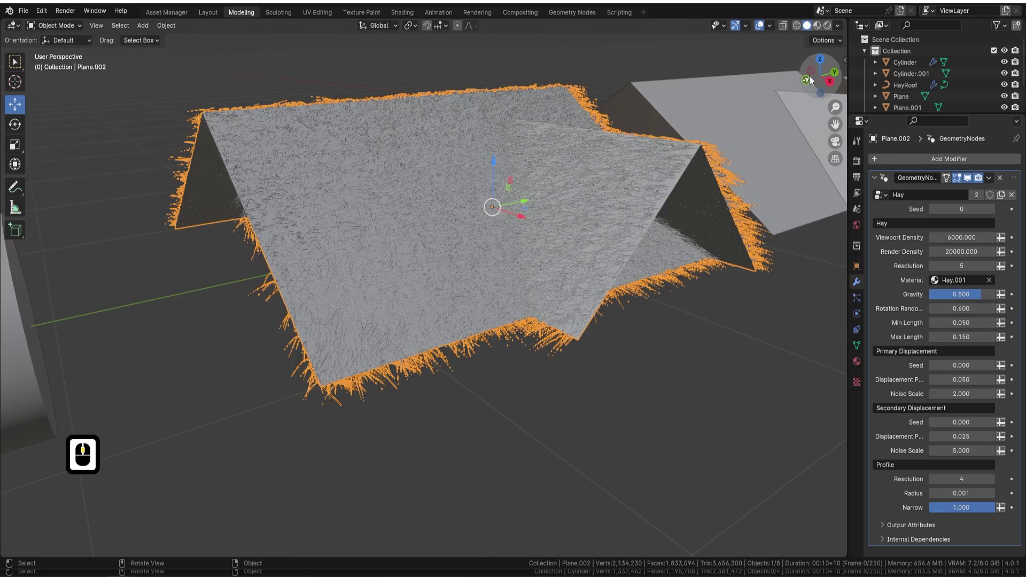
{"action": "key", "text": "z"}
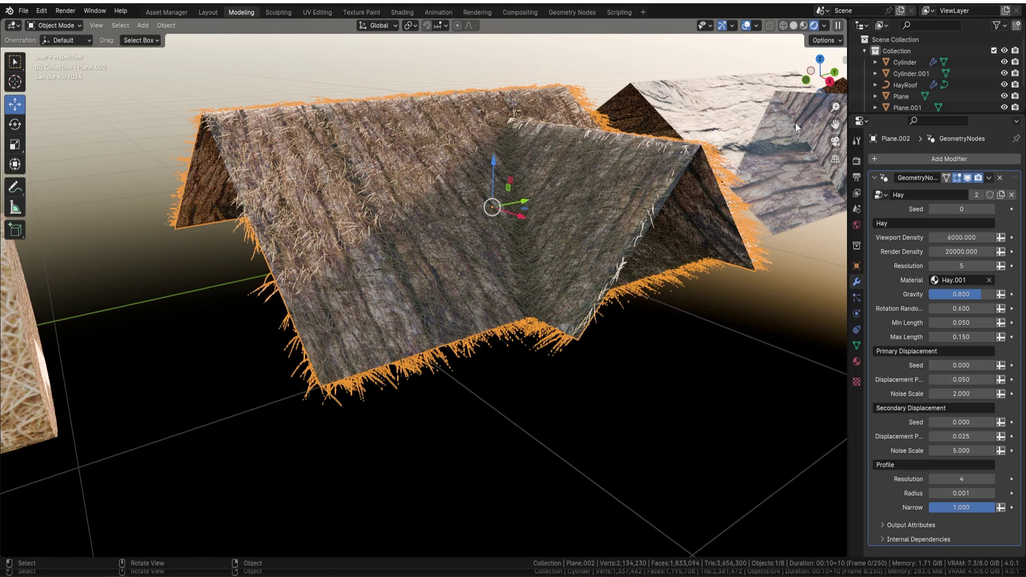
Step: In Solid shading, set the hay strand Radius to 0.005
{"action": "left_click", "coordinate": [793, 25]}
{"action": "scroll", "coordinate": [488, 175], "scroll_direction": "up", "scroll_amount": 3}
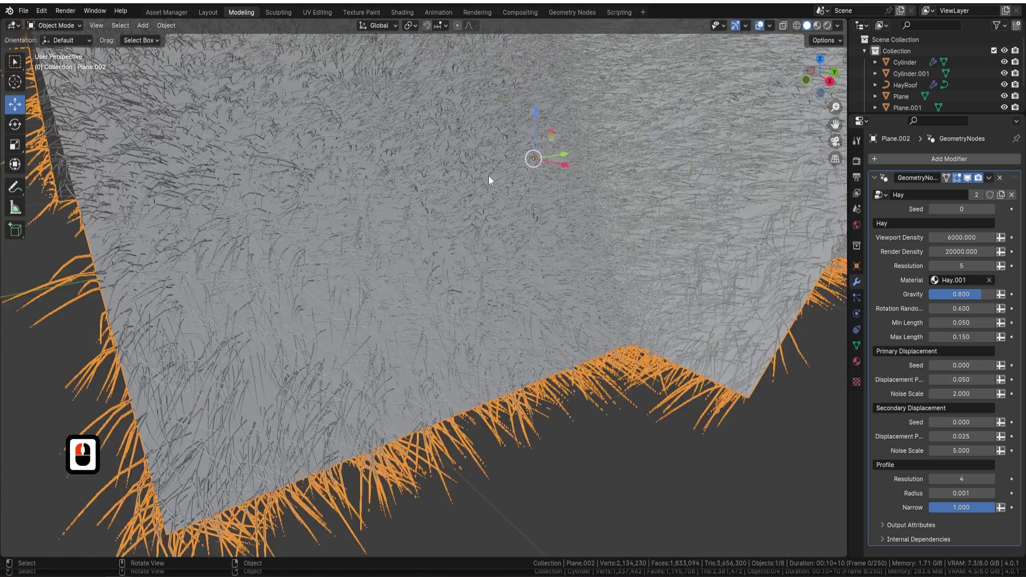
{"action": "middle_click_drag", "start_coordinate": [489, 175], "coordinate": [441, 169], "text": "shift"}
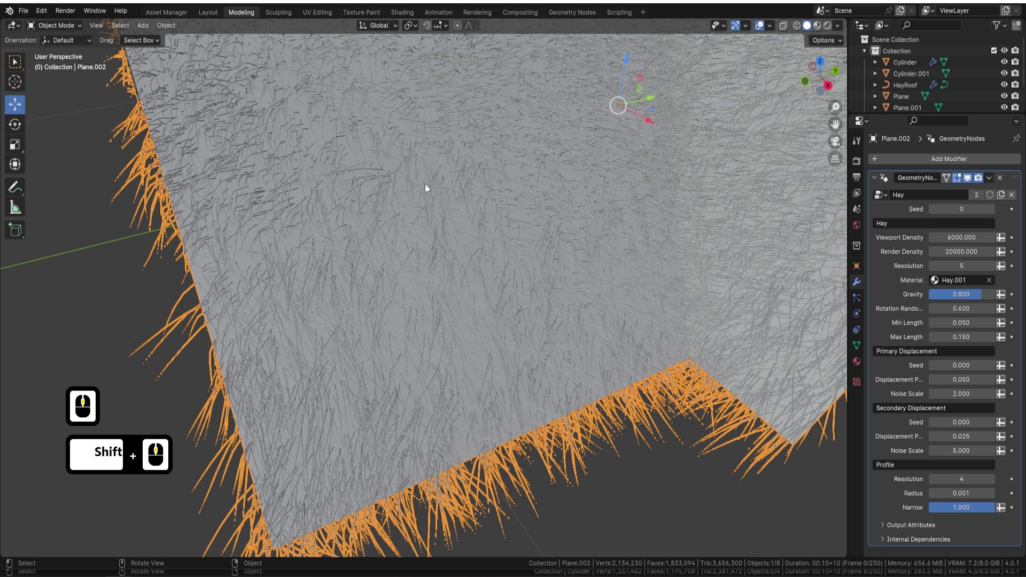
{"action": "left_click", "coordinate": [972, 492]}
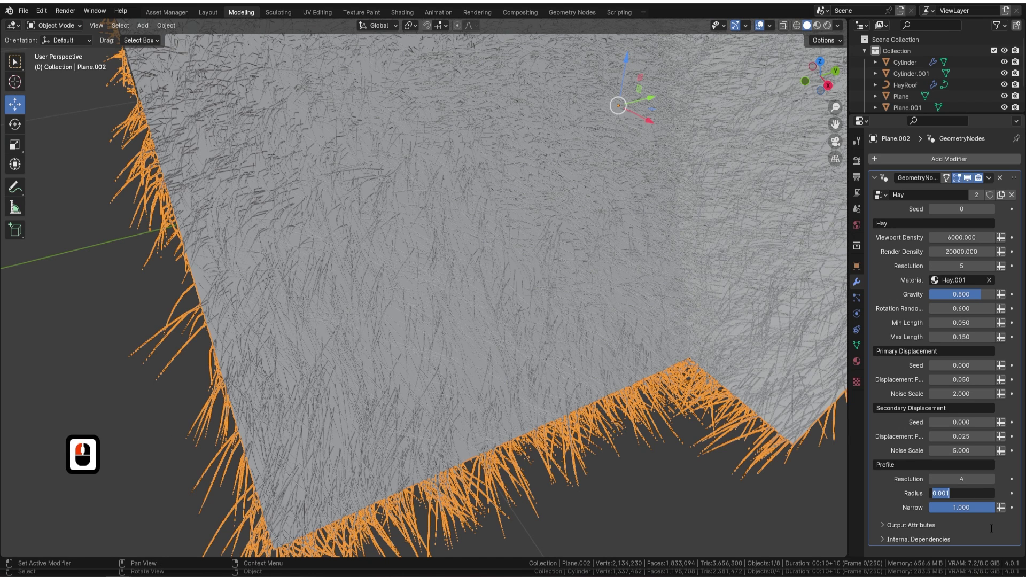
{"action": "type", "text": "0.005"}
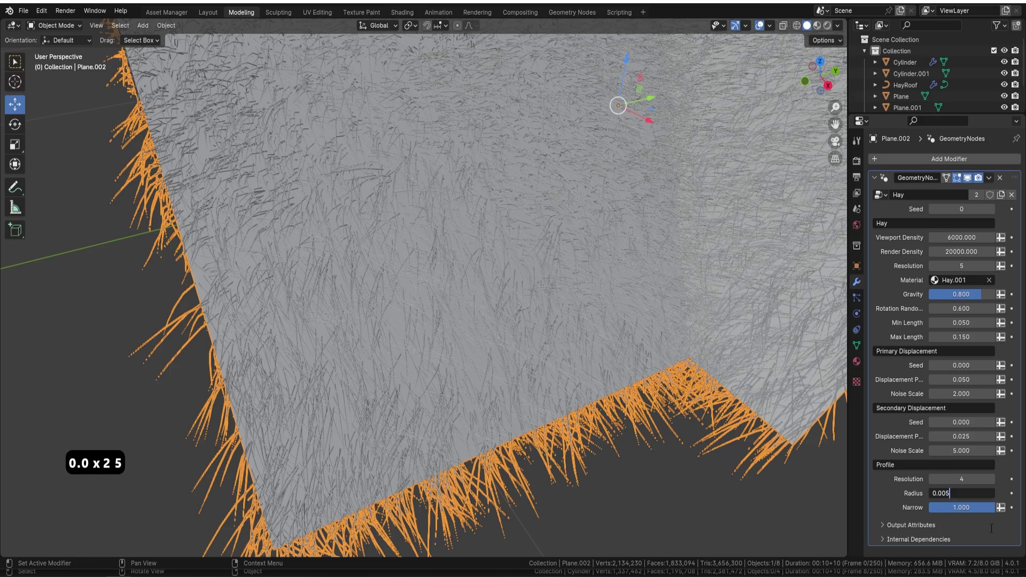
{"action": "key", "text": "Return"}
Step: Preview rendered and lower the Narrow value to about 0.524
{"action": "scroll", "coordinate": [653, 448], "scroll_direction": "down", "scroll_amount": 8}
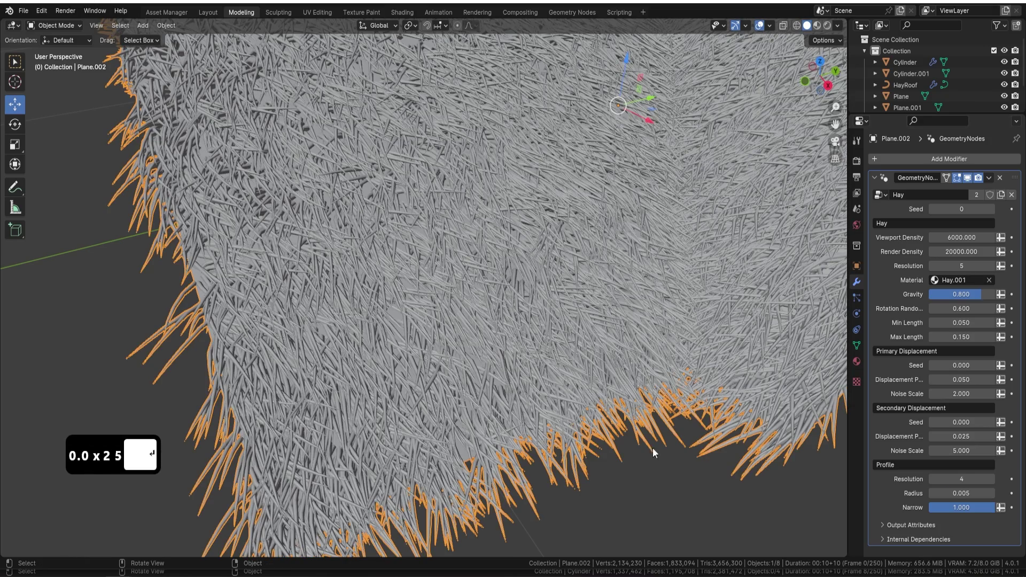
{"action": "left_click", "coordinate": [828, 23]}
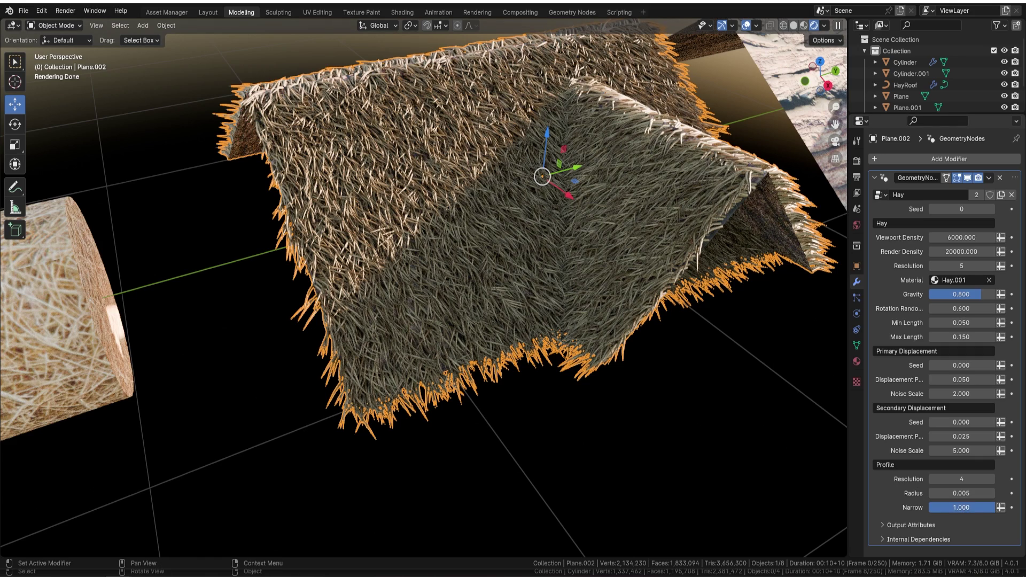
{"action": "left_click_drag", "start_coordinate": [993, 508], "coordinate": [956, 501]}
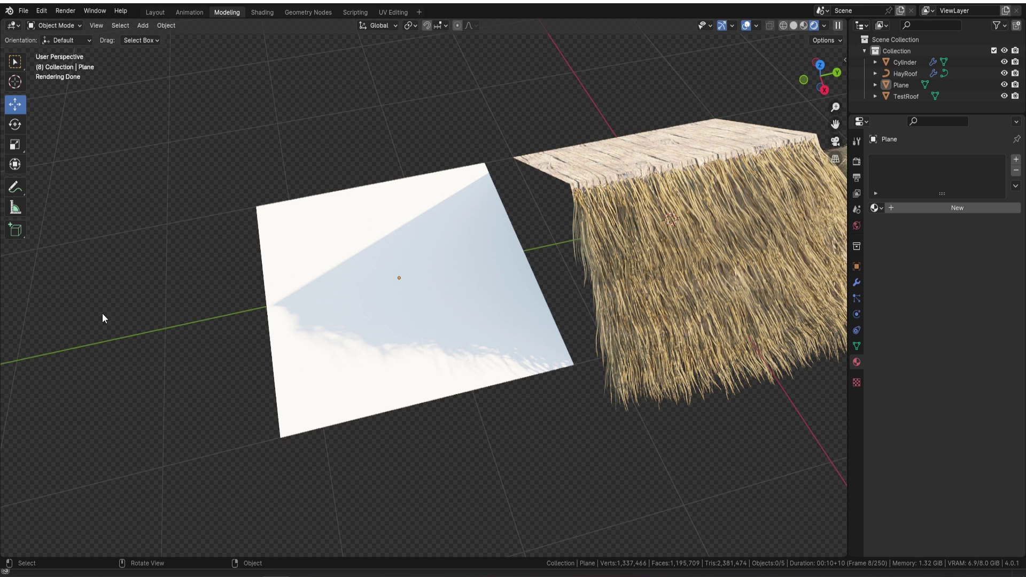
Step: Select the plain Plane and snap the 3D cursor to it
{"action": "middle_click_drag", "start_coordinate": [444, 213], "coordinate": [456, 187]}
{"action": "left_click", "coordinate": [457, 187]}
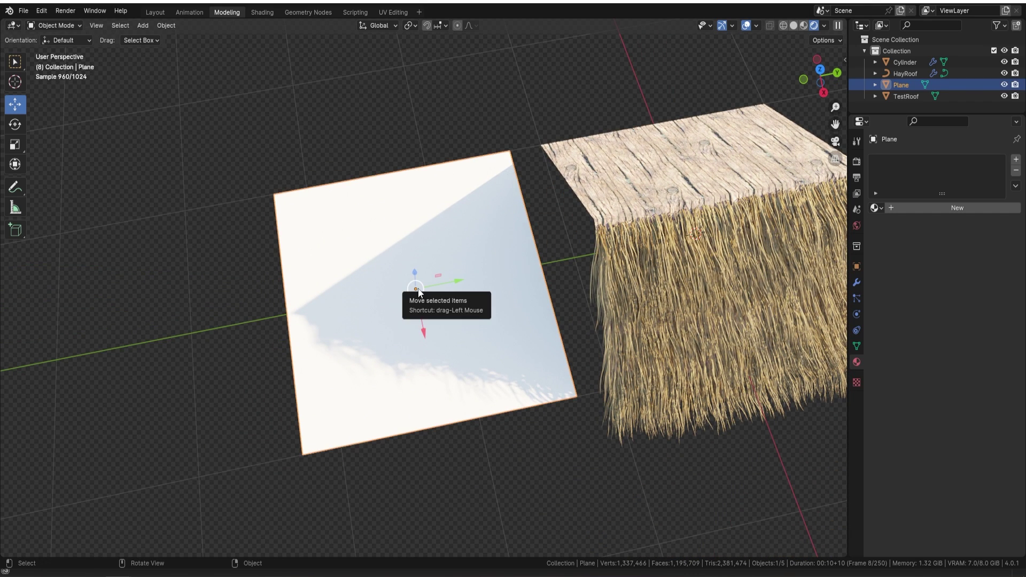
{"action": "key", "text": "shift+s"}
{"action": "left_click", "coordinate": [416, 349]}
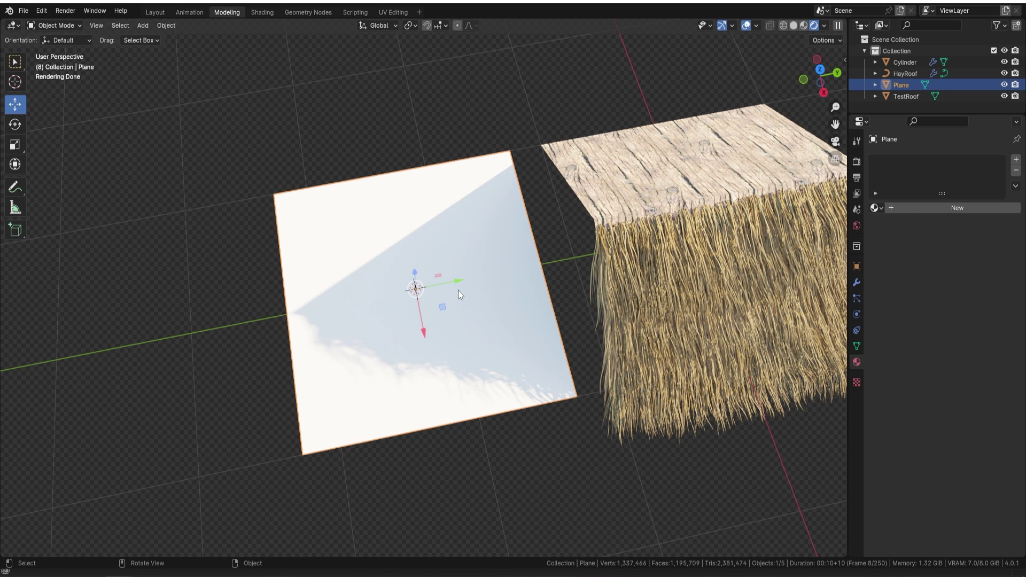
Step: Add a Path curve at the cursor and delete all its vertices, ready for freehand drawing
{"action": "key", "text": "shift+a"}
{"action": "mouse_move", "coordinate": [431, 304]}
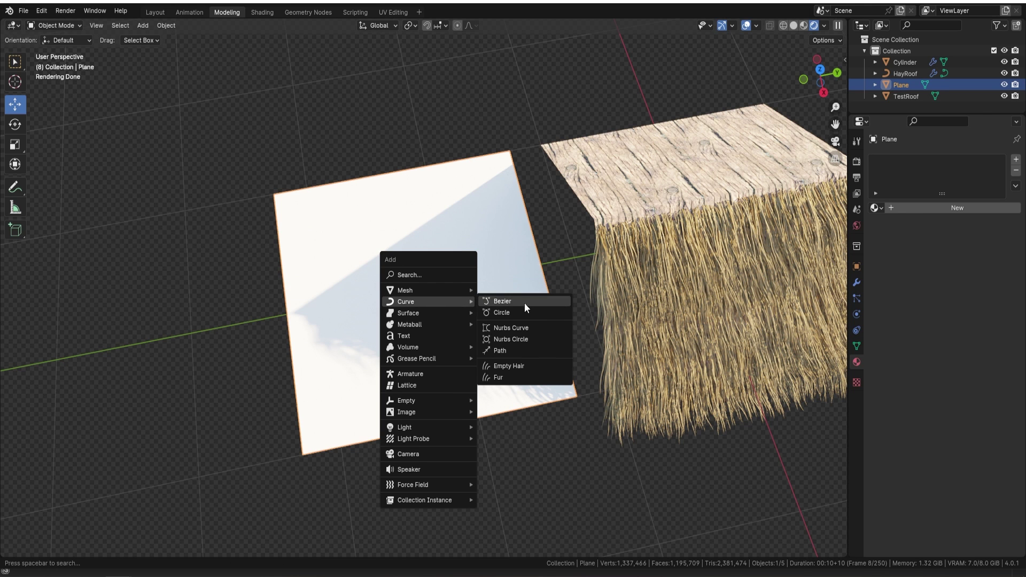
{"action": "left_click", "coordinate": [527, 350]}
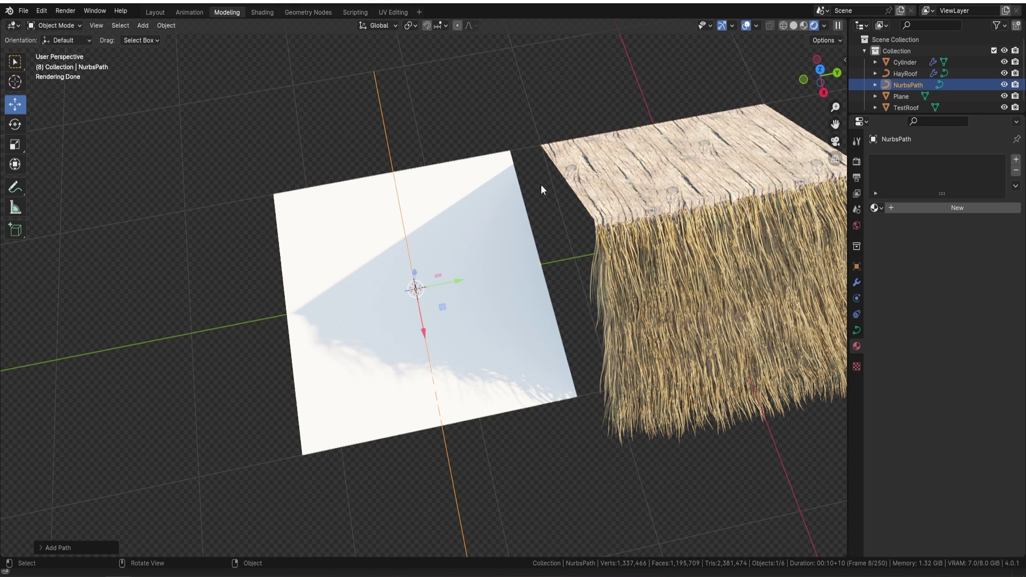
{"action": "key", "text": "Tab"}
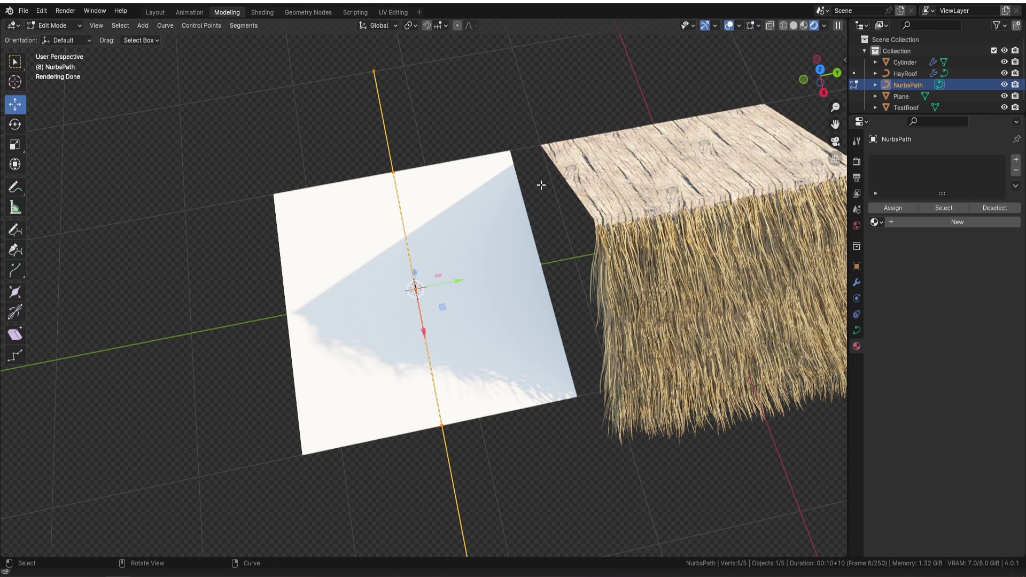
{"action": "key", "text": "x"}
{"action": "left_click", "coordinate": [537, 157]}
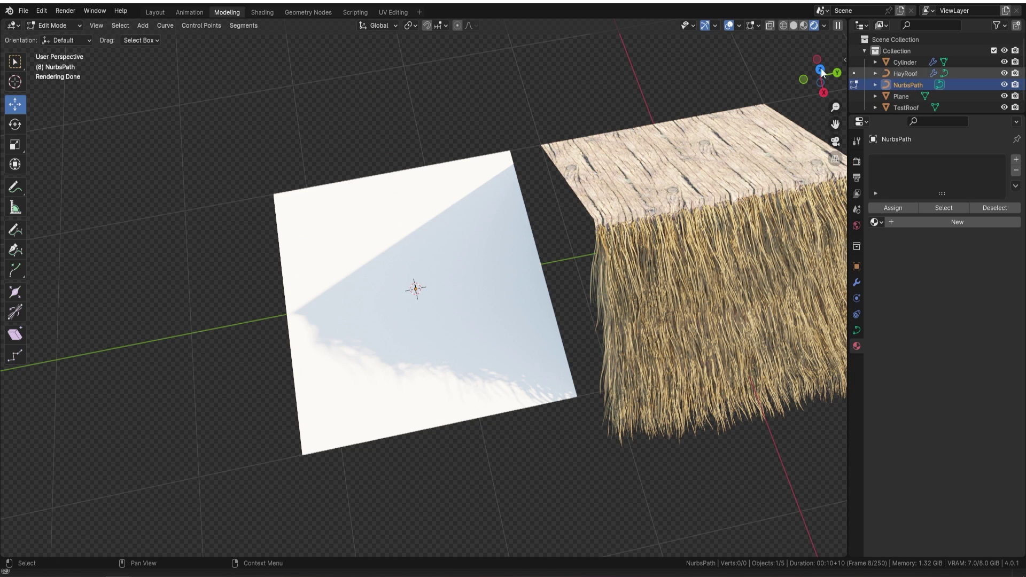
{"action": "left_click", "coordinate": [15, 230]}
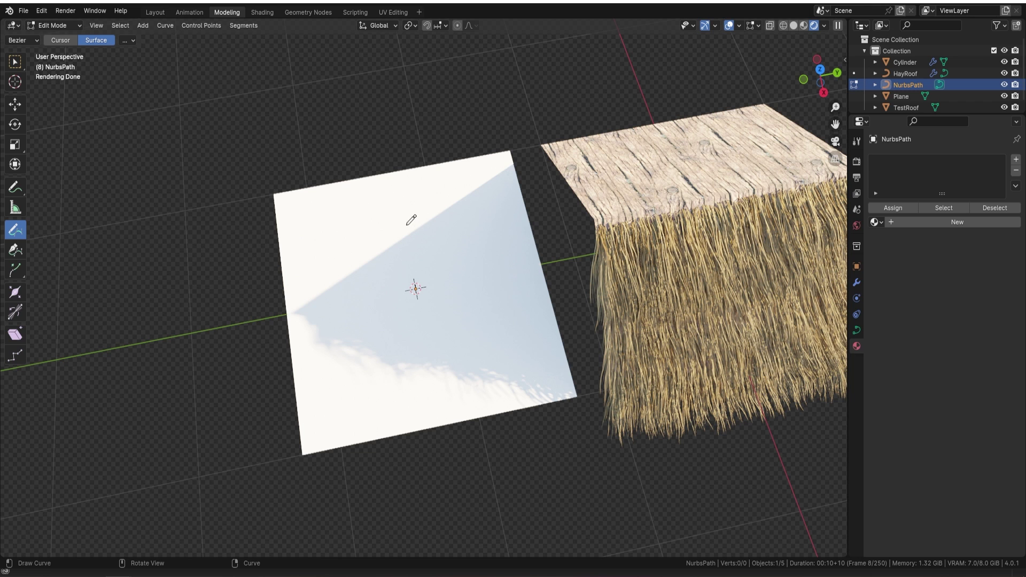
Step: Draw a curve across the plane from top view and give it a HayRoof Geometry Nodes modifier
{"action": "key", "text": "KP_7"}
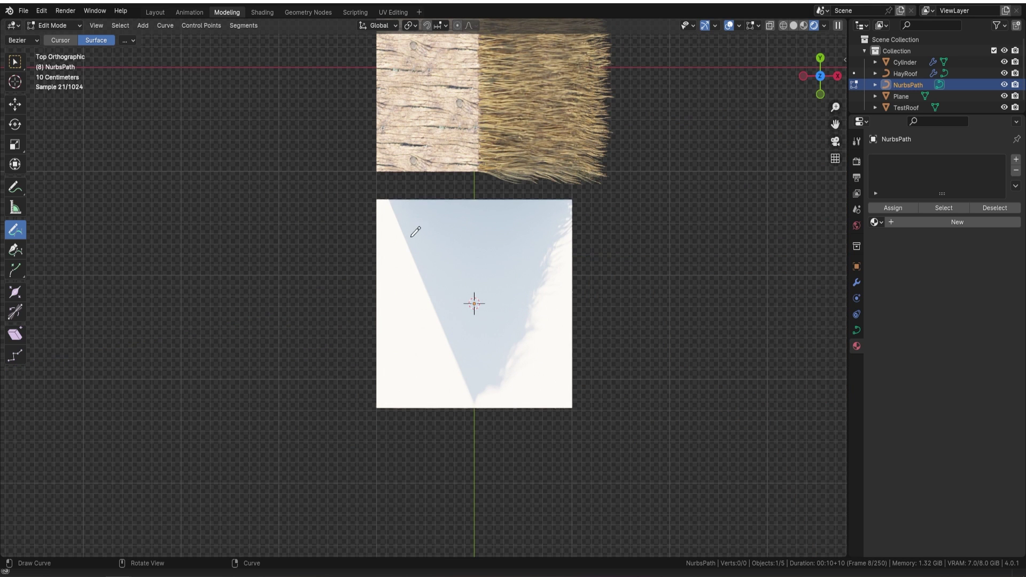
{"action": "mouse_move", "coordinate": [398, 233]}
{"action": "left_mouse_down"}
{"action": "mouse_move", "coordinate": [420, 238]}
{"action": "mouse_move", "coordinate": [559, 229]}
{"action": "left_mouse_up"}
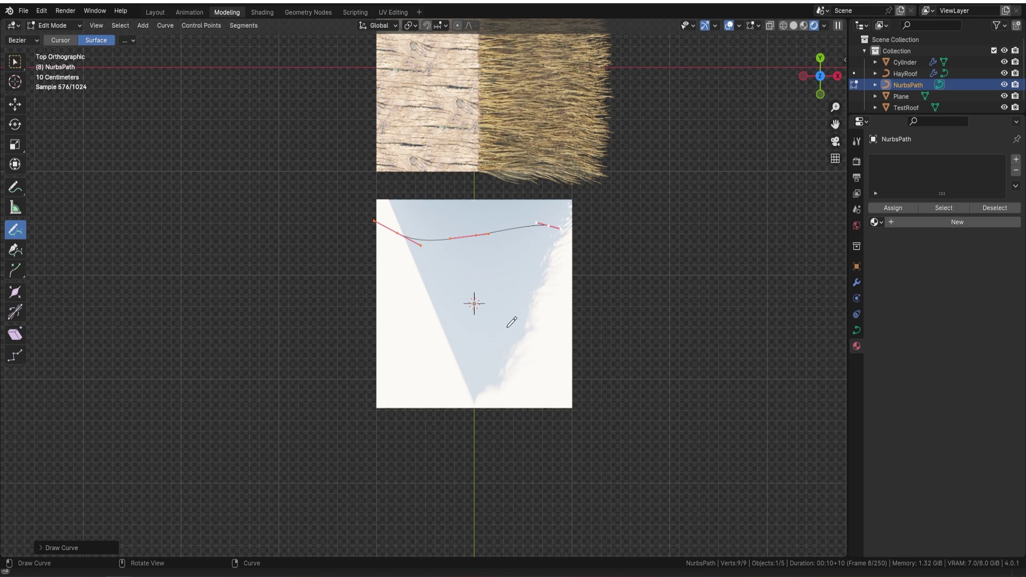
{"action": "left_click", "coordinate": [855, 284]}
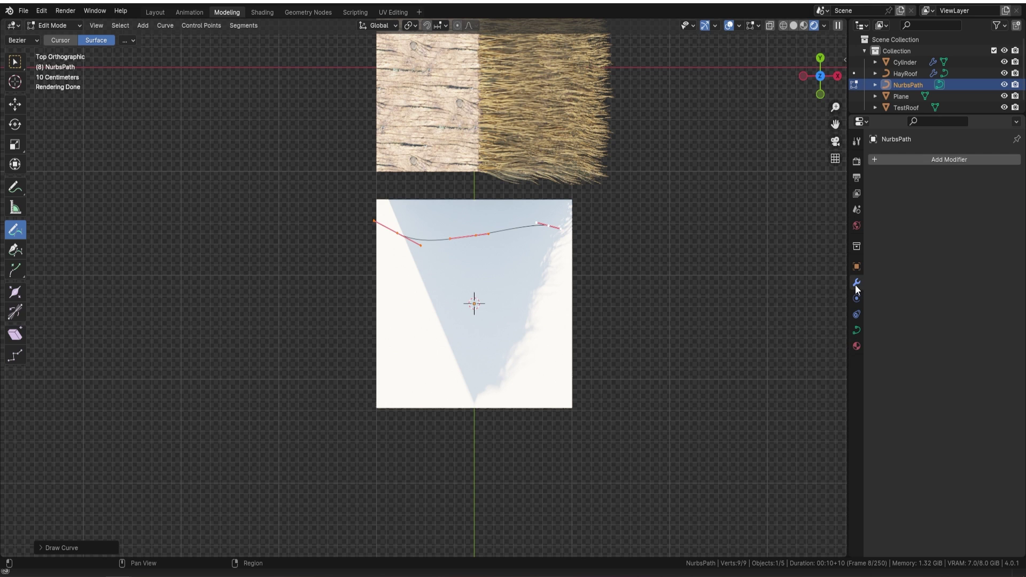
{"action": "left_click", "coordinate": [948, 161]}
{"action": "left_click", "coordinate": [910, 177]}
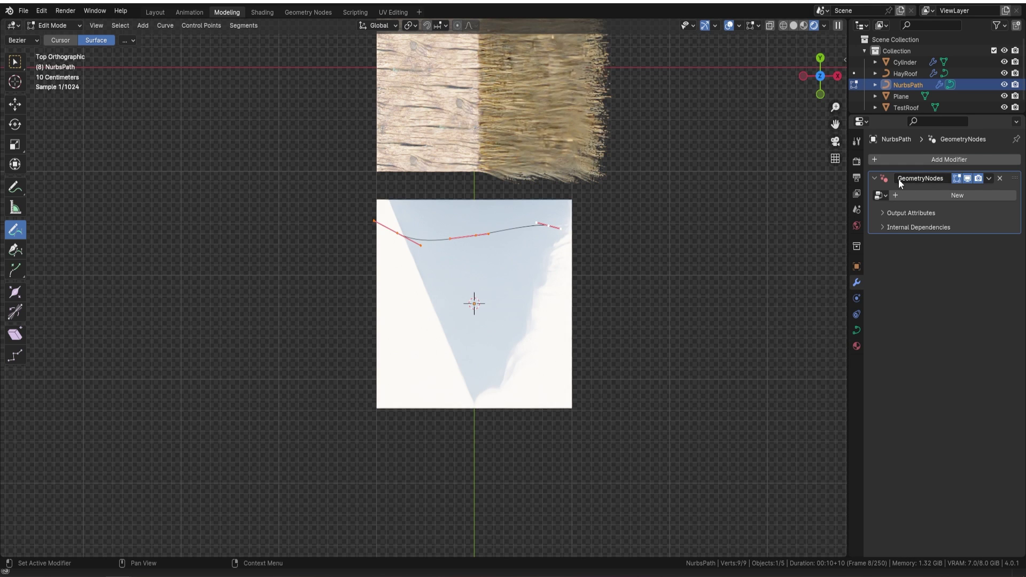
{"action": "left_click", "coordinate": [881, 195]}
{"action": "left_click", "coordinate": [777, 223]}
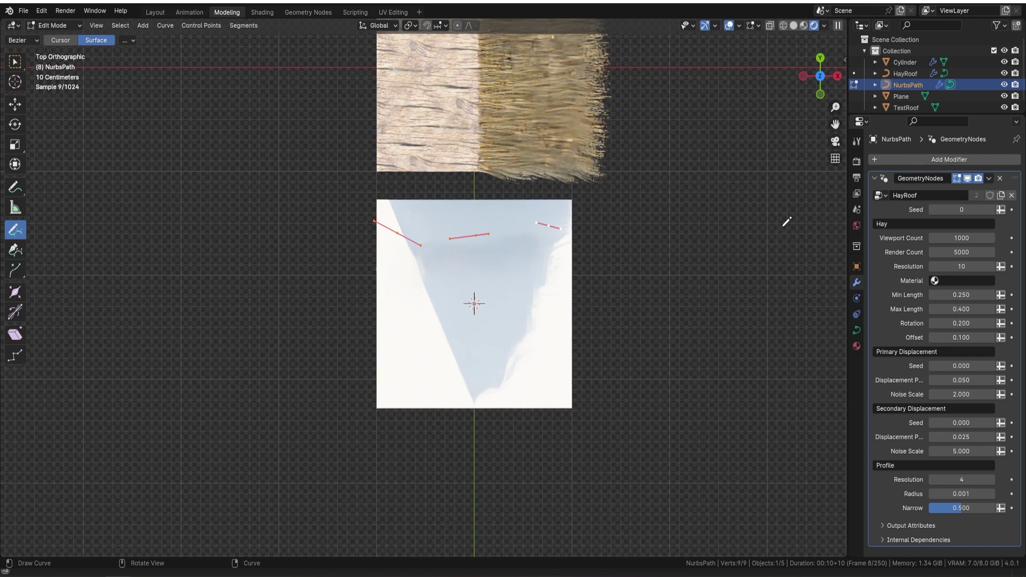
Step: Set the HayRoof modifier's material to Hay.001
{"action": "middle_click_drag", "start_coordinate": [542, 305], "coordinate": [609, 289]}
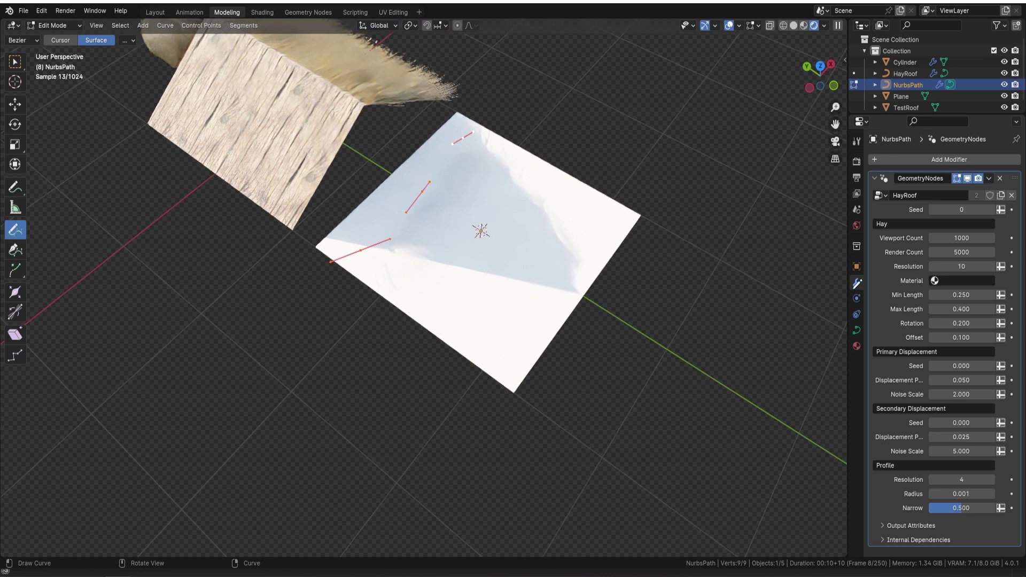
{"action": "left_click", "coordinate": [962, 279]}
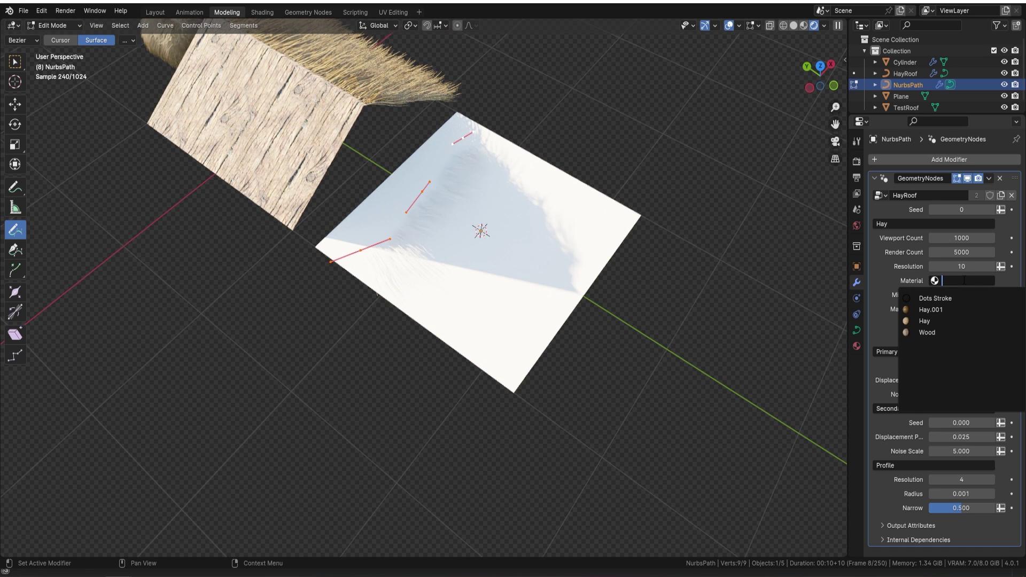
{"action": "left_click", "coordinate": [930, 309]}
{"action": "middle_click_drag", "start_coordinate": [501, 209], "coordinate": [472, 174]}
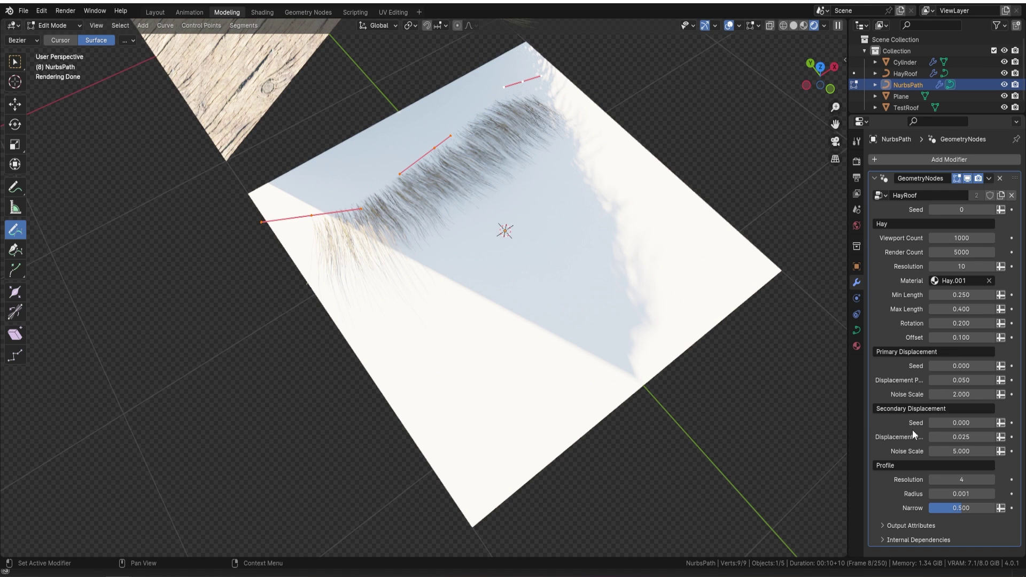
Step: Set the hay Radius to 0.003 and draw two more hay curves across the plane
{"action": "double_click", "coordinate": [975, 493]}
{"action": "type", "text": "0.00"}
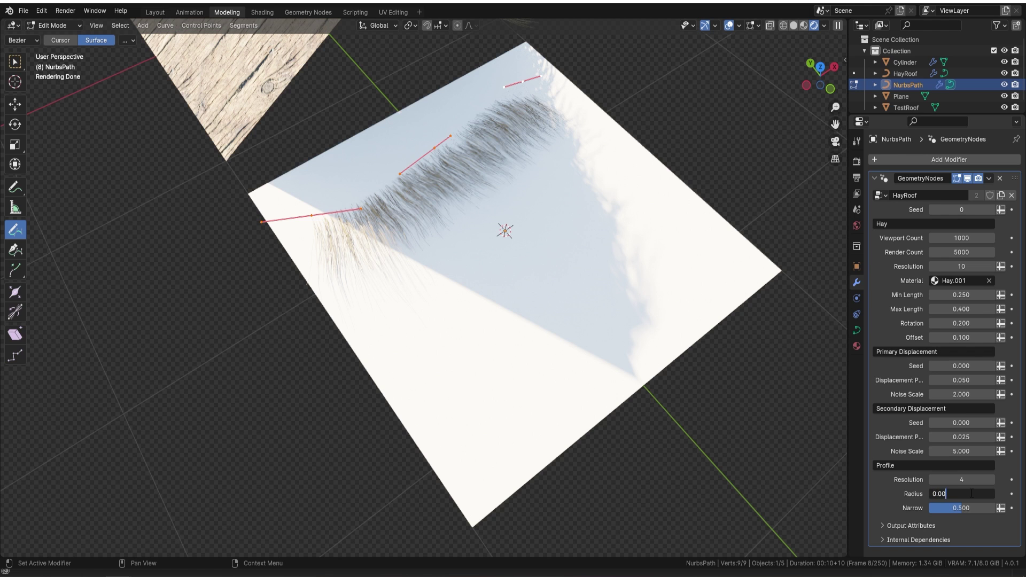
{"action": "type", "text": "3"}
{"action": "key", "text": "Return"}
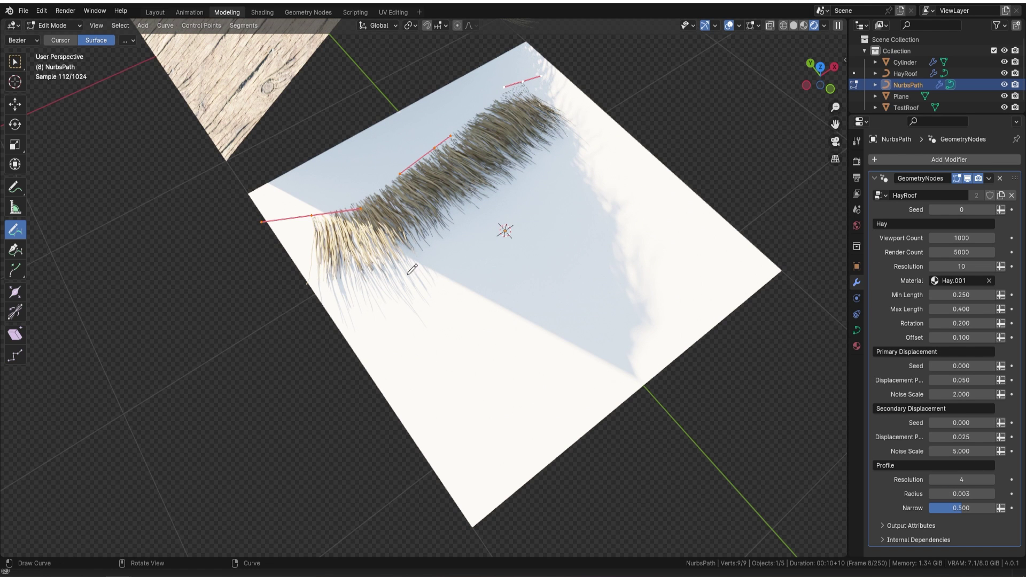
{"action": "mouse_move", "coordinate": [406, 277]}
{"action": "left_mouse_down"}
{"action": "mouse_move", "coordinate": [546, 185]}
{"action": "mouse_move", "coordinate": [588, 140]}
{"action": "left_mouse_up"}
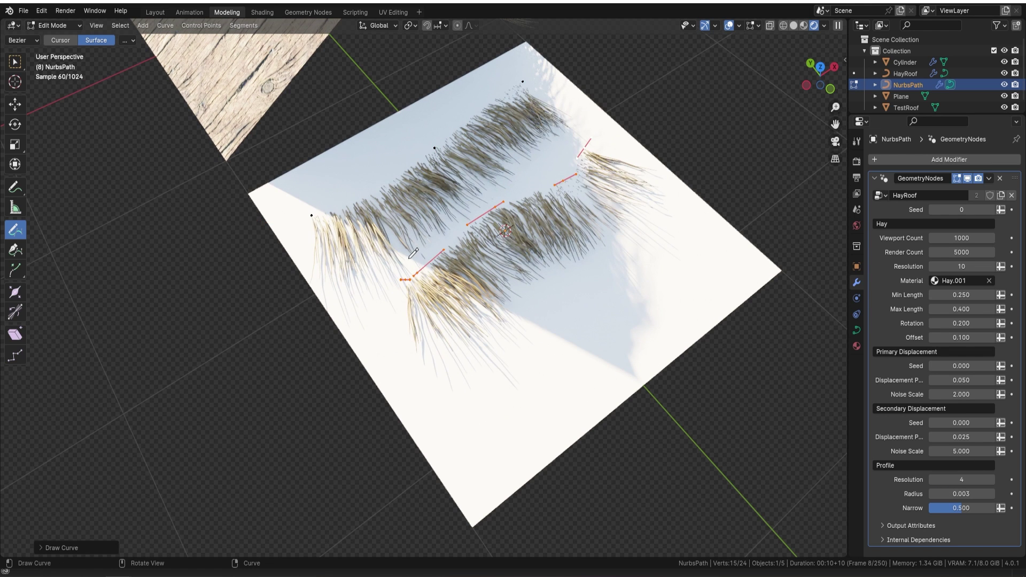
{"action": "left_click_drag", "start_coordinate": [413, 252], "coordinate": [588, 124]}
Step: Raise Viewport Count to 6000, draw two more curves, and increase Rotation to 0.600
{"action": "middle_click_drag", "start_coordinate": [600, 156], "coordinate": [550, 157]}
{"action": "double_click", "coordinate": [940, 238]}
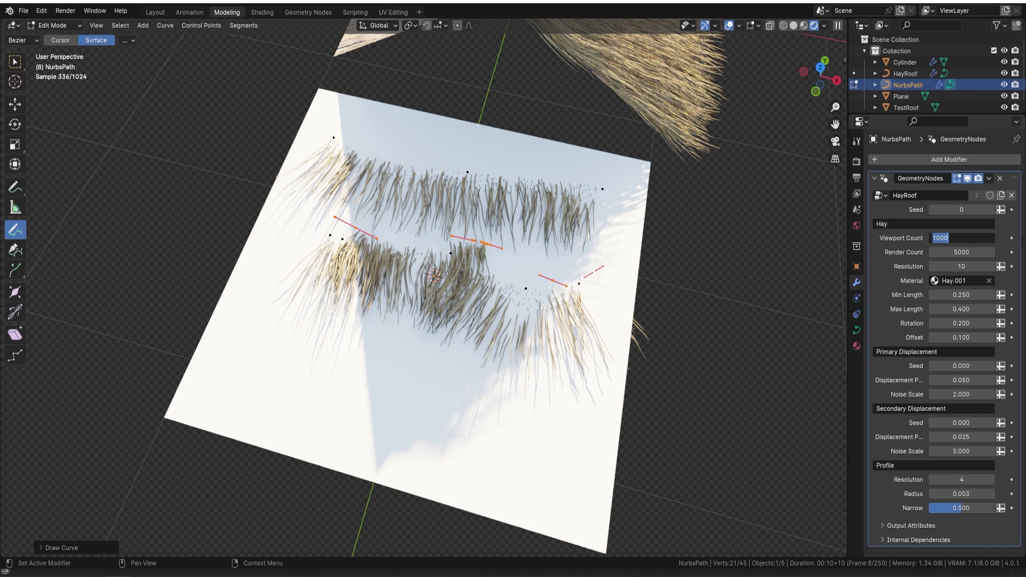
{"action": "type", "text": "6000"}
{"action": "key", "text": "Return"}
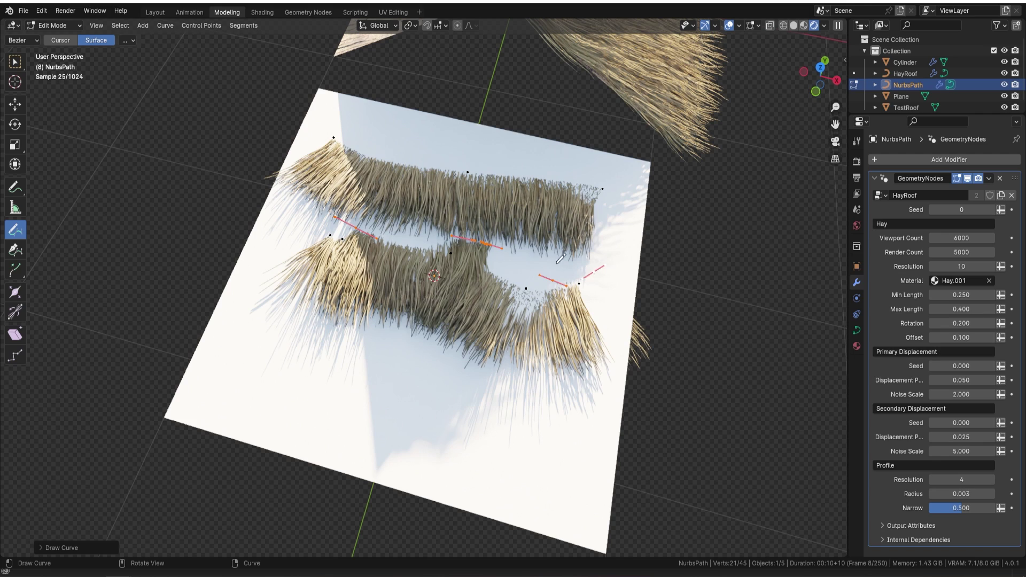
{"action": "mouse_move", "coordinate": [526, 258]}
{"action": "left_mouse_down"}
{"action": "mouse_move", "coordinate": [601, 239]}
{"action": "mouse_move", "coordinate": [465, 149]}
{"action": "mouse_move", "coordinate": [382, 130]}
{"action": "left_mouse_up"}
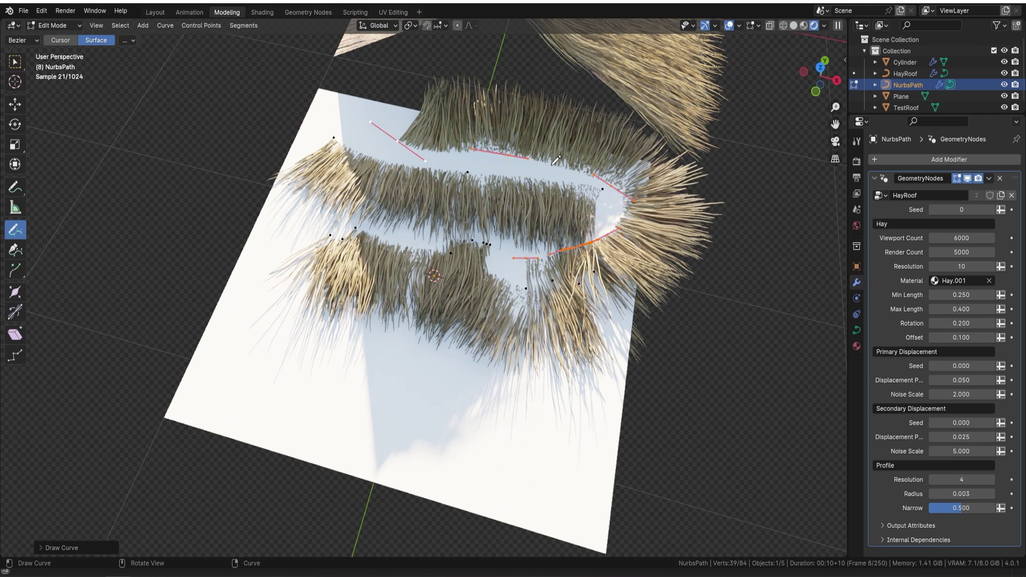
{"action": "mouse_move", "coordinate": [618, 326]}
{"action": "left_mouse_down"}
{"action": "mouse_move", "coordinate": [591, 463]}
{"action": "mouse_move", "coordinate": [545, 491]}
{"action": "mouse_move", "coordinate": [422, 485]}
{"action": "mouse_move", "coordinate": [393, 471]}
{"action": "left_mouse_up"}
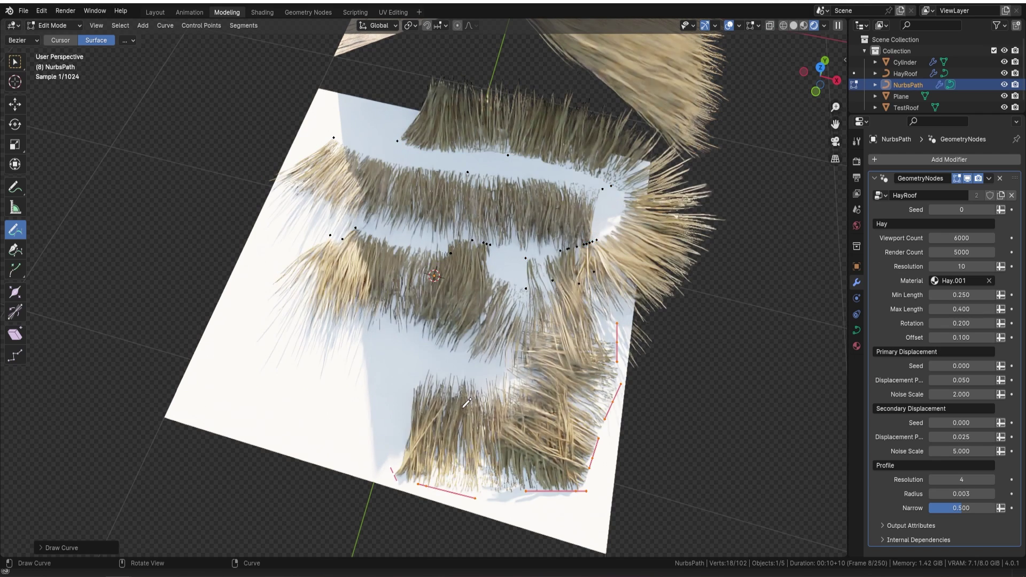
{"action": "middle_click_drag", "start_coordinate": [351, 377], "coordinate": [355, 353]}
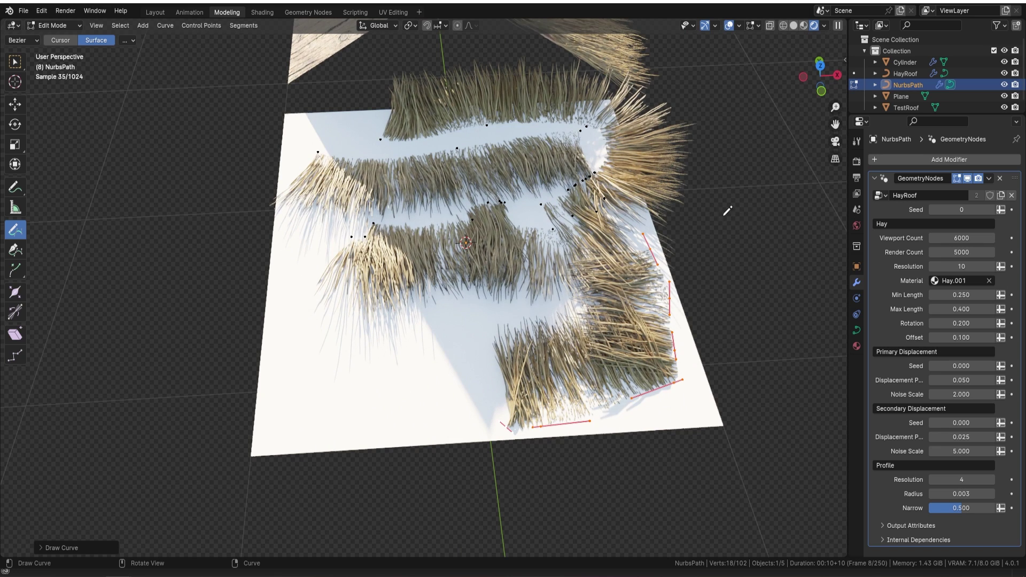
{"action": "left_click_drag", "start_coordinate": [956, 323], "coordinate": [984, 323]}
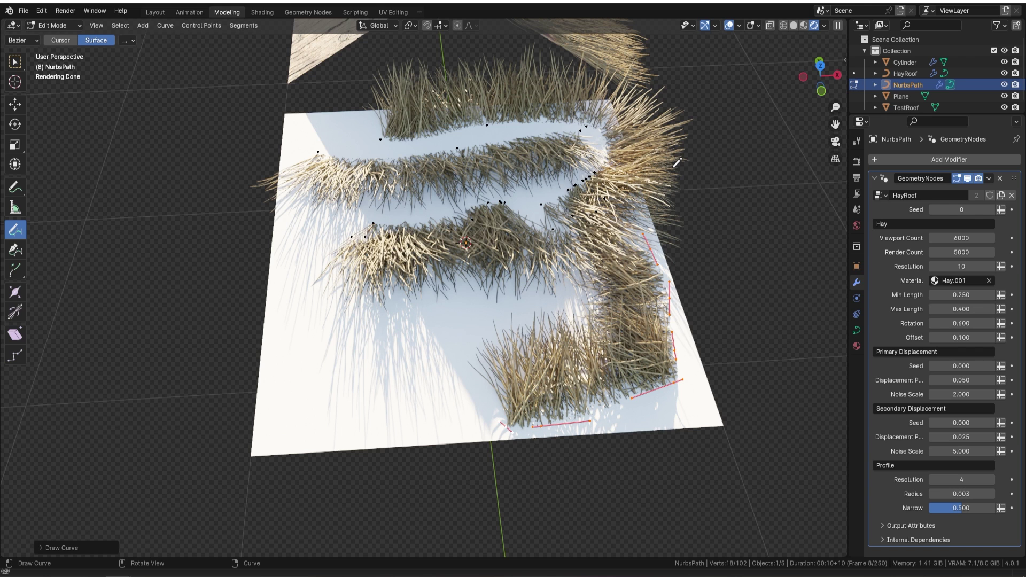
Step: Draw six more crisscrossing hay curves in different directions across the plane
{"action": "mouse_move", "coordinate": [531, 304]}
{"action": "left_mouse_down"}
{"action": "mouse_move", "coordinate": [490, 315]}
{"action": "mouse_move", "coordinate": [314, 301]}
{"action": "mouse_move", "coordinate": [330, 220]}
{"action": "left_mouse_up"}
{"action": "mouse_move", "coordinate": [542, 239]}
{"action": "left_mouse_down"}
{"action": "mouse_move", "coordinate": [498, 198]}
{"action": "mouse_move", "coordinate": [374, 213]}
{"action": "left_mouse_up"}
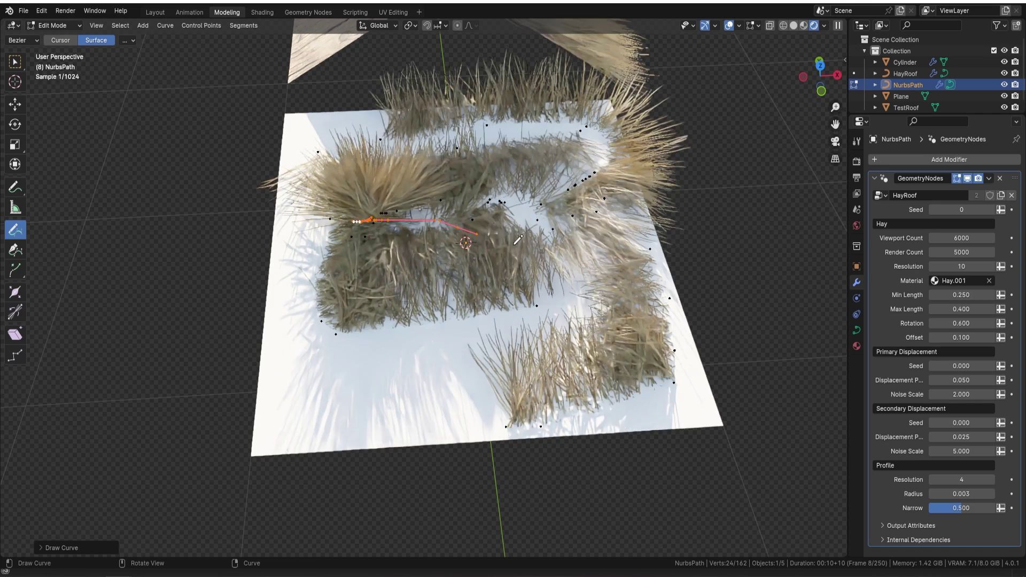
{"action": "mouse_move", "coordinate": [451, 247]}
{"action": "left_mouse_down"}
{"action": "mouse_move", "coordinate": [492, 218]}
{"action": "mouse_move", "coordinate": [550, 176]}
{"action": "left_mouse_up"}
{"action": "left_click_drag", "start_coordinate": [524, 271], "coordinate": [647, 319]}
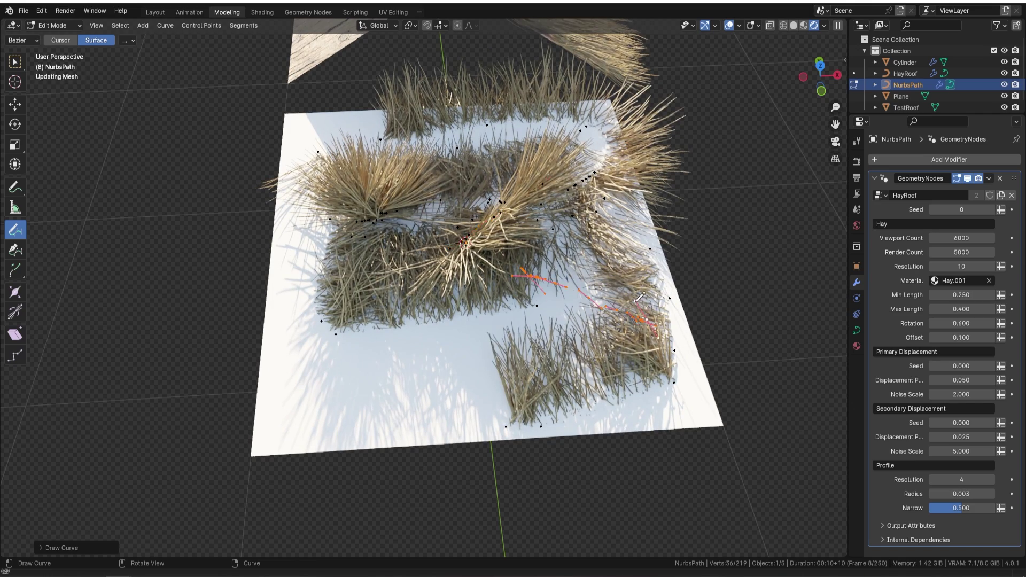
{"action": "mouse_move", "coordinate": [561, 243]}
{"action": "left_mouse_down"}
{"action": "mouse_move", "coordinate": [631, 172]}
{"action": "mouse_move", "coordinate": [530, 110]}
{"action": "left_mouse_up"}
{"action": "left_click_drag", "start_coordinate": [485, 142], "coordinate": [350, 156]}
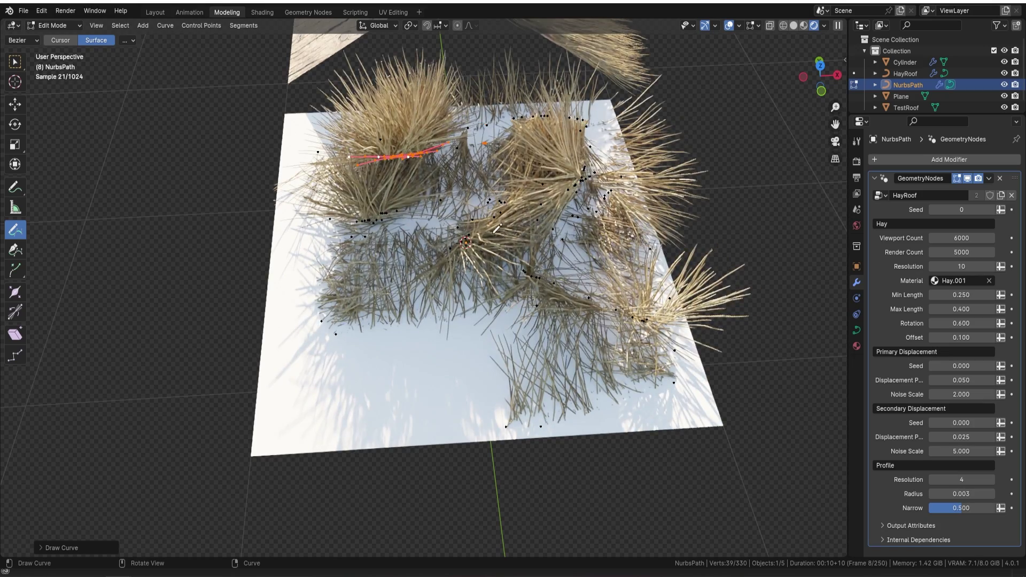
{"action": "mouse_move", "coordinate": [482, 246]}
{"action": "middle_mouse_down"}
{"action": "mouse_move", "coordinate": [549, 238]}
{"action": "mouse_move", "coordinate": [483, 229]}
{"action": "mouse_move", "coordinate": [475, 240]}
{"action": "middle_mouse_up"}
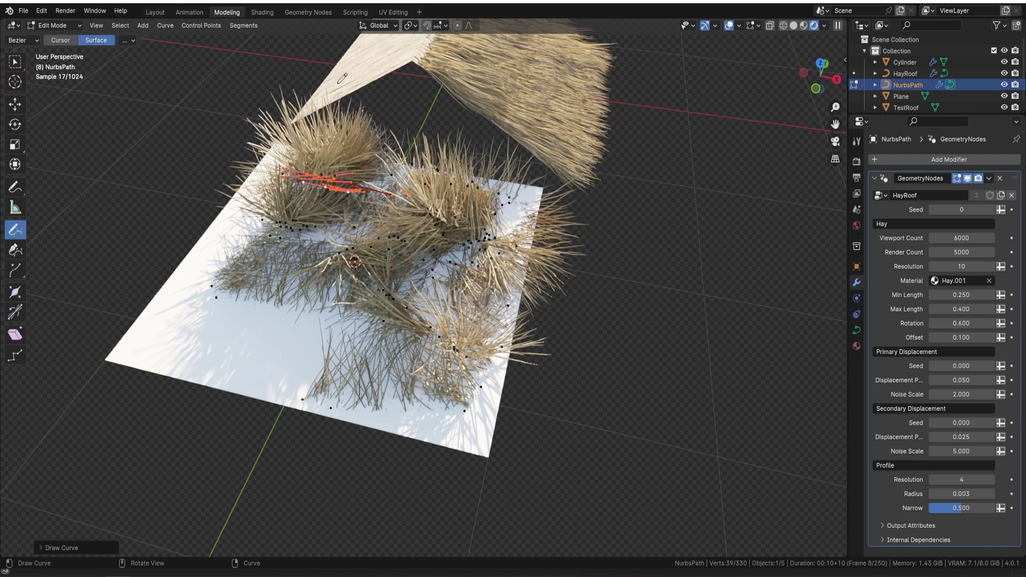
Step: Delete all the curve's hay points and draw a new closed loop on the plane
{"action": "key", "text": "Tab"}
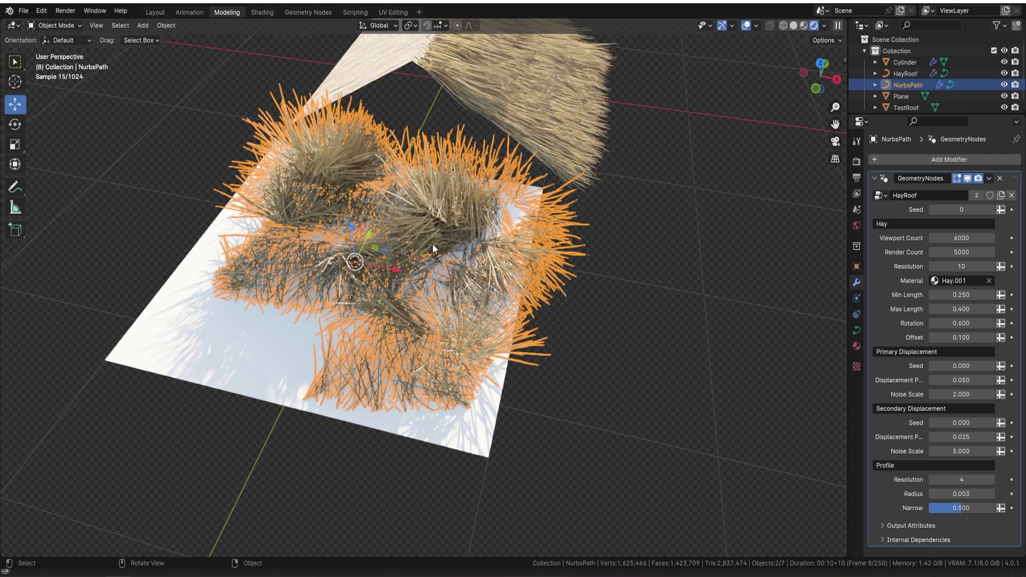
{"action": "key", "text": "Tab"}
{"action": "key", "text": "x"}
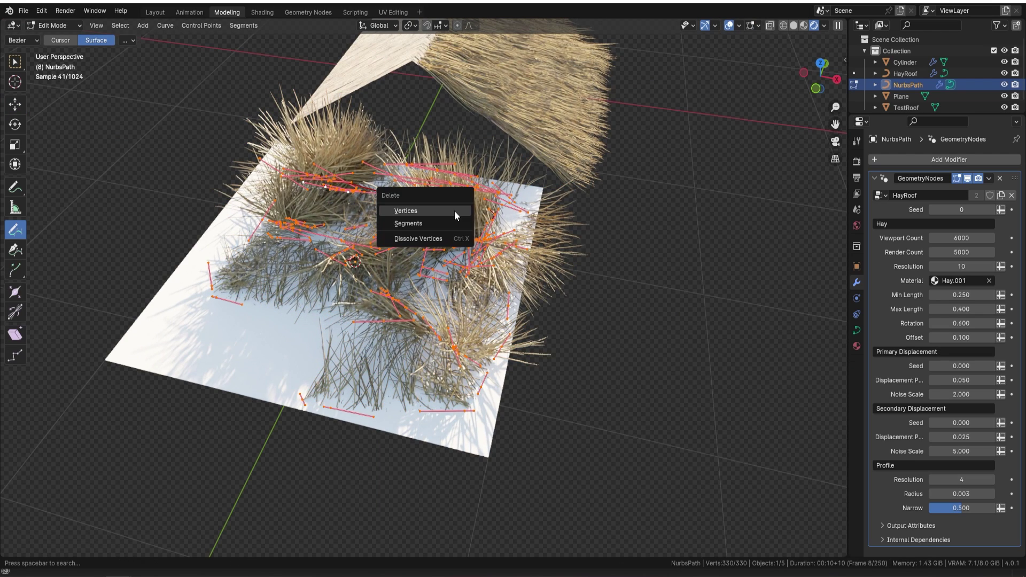
{"action": "left_click", "coordinate": [431, 212]}
{"action": "mouse_move", "coordinate": [431, 212]}
{"action": "middle_mouse_down"}
{"action": "mouse_move", "coordinate": [446, 289]}
{"action": "mouse_move", "coordinate": [482, 246]}
{"action": "middle_mouse_up"}
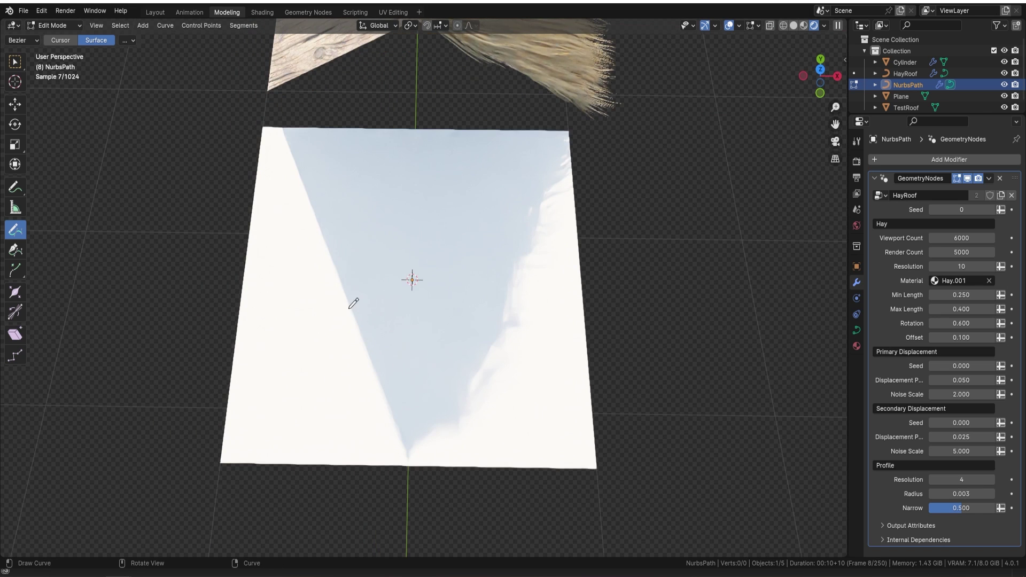
{"action": "mouse_move", "coordinate": [350, 297]}
{"action": "left_mouse_down"}
{"action": "mouse_move", "coordinate": [405, 157]}
{"action": "mouse_move", "coordinate": [470, 384]}
{"action": "mouse_move", "coordinate": [387, 321]}
{"action": "left_mouse_up"}
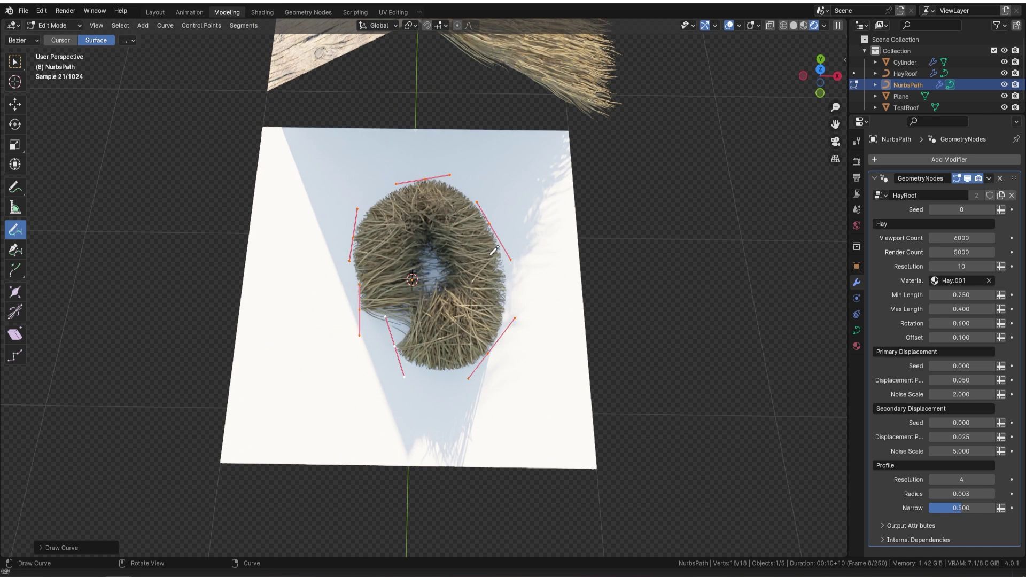
{"action": "middle_click_drag", "start_coordinate": [532, 241], "coordinate": [241, 143]}
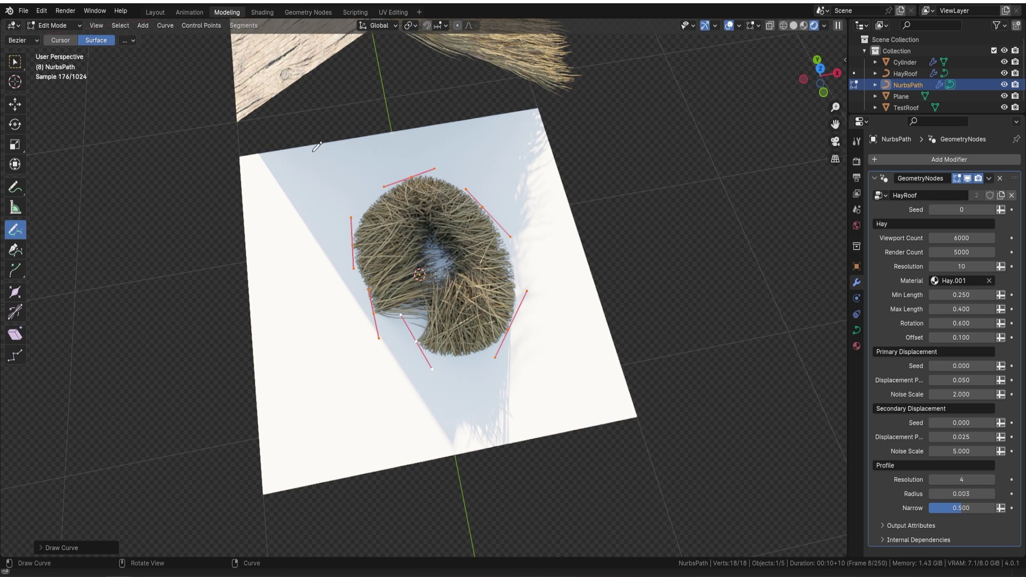
Step: Reshape the hay ring by moving two control points outward and to the right
{"action": "left_click", "coordinate": [15, 104]}
{"action": "left_click", "coordinate": [483, 209]}
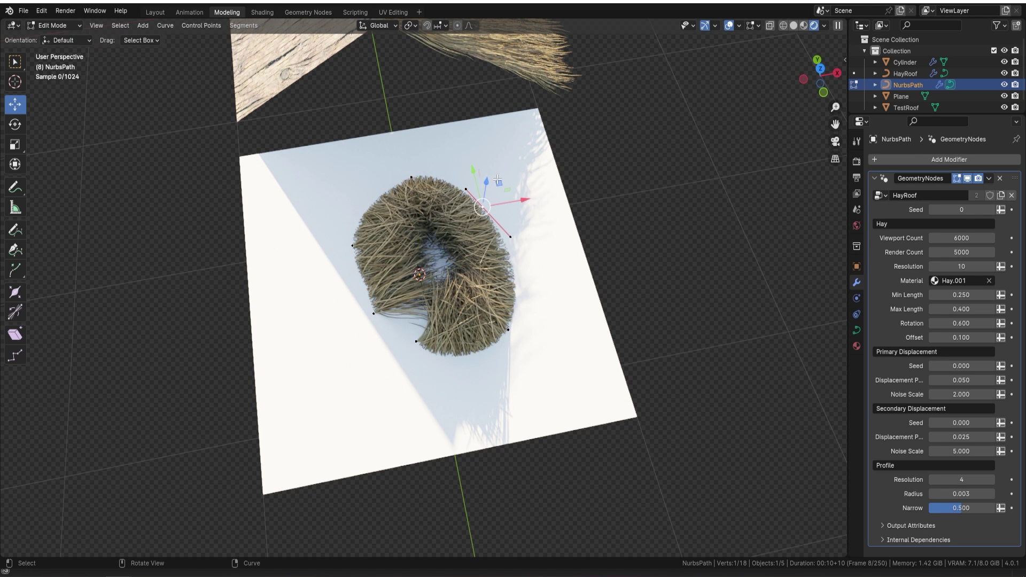
{"action": "left_click_drag", "start_coordinate": [491, 225], "coordinate": [525, 196]}
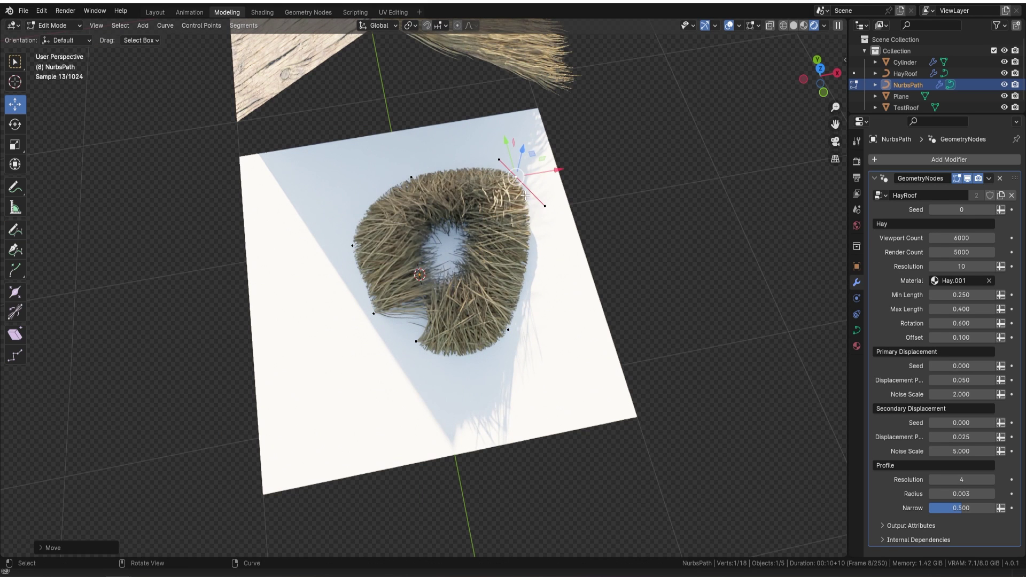
{"action": "left_click", "coordinate": [527, 339]}
{"action": "left_click_drag", "start_coordinate": [527, 339], "coordinate": [541, 339]}
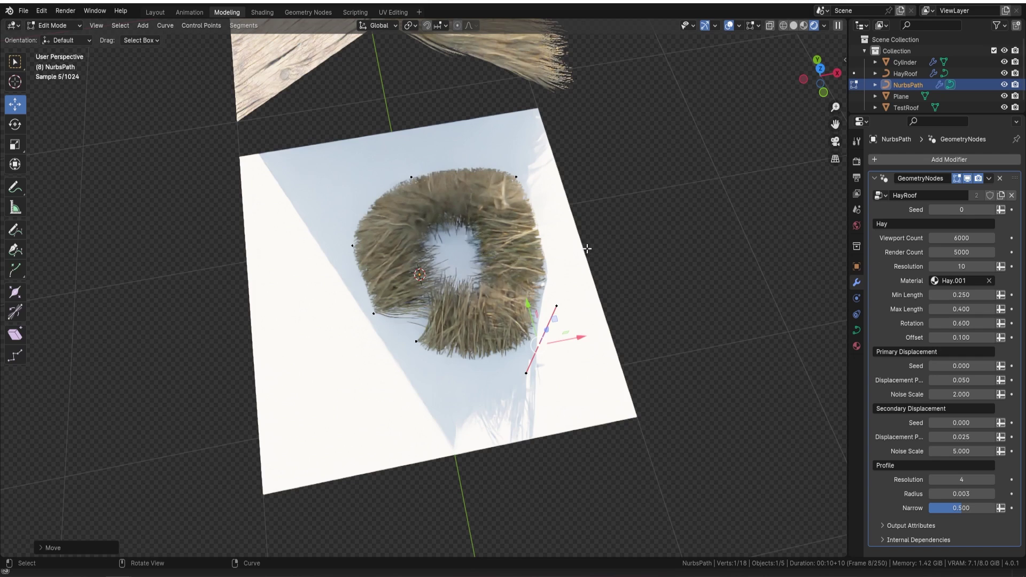
{"action": "middle_click_drag", "start_coordinate": [432, 295], "coordinate": [441, 198]}
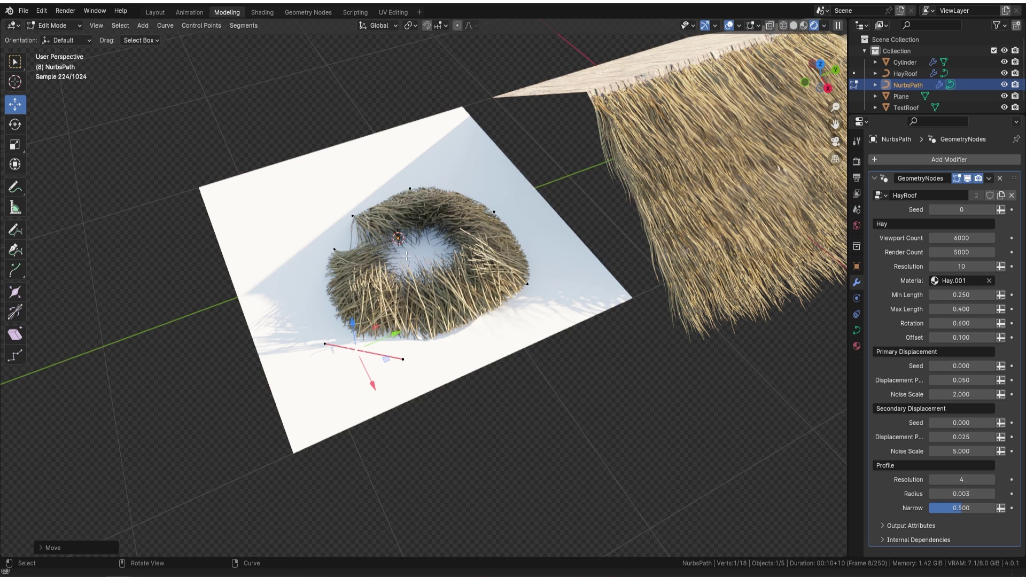
{"action": "key", "text": "Tab"}
Step: Delete the hay curve object and the plane
{"action": "key", "text": "Delete"}
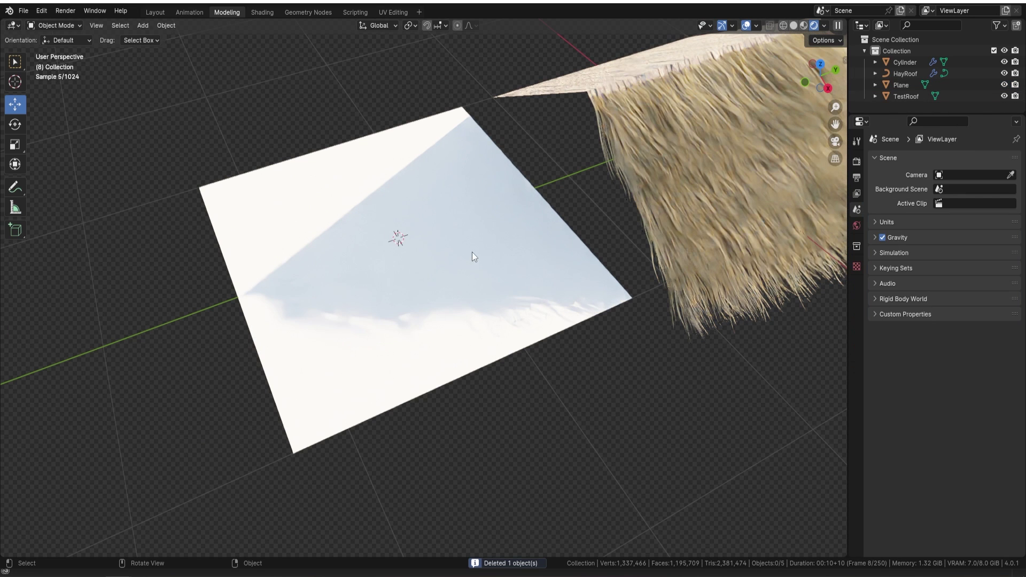
{"action": "left_click", "coordinate": [474, 249]}
{"action": "key", "text": "Delete"}
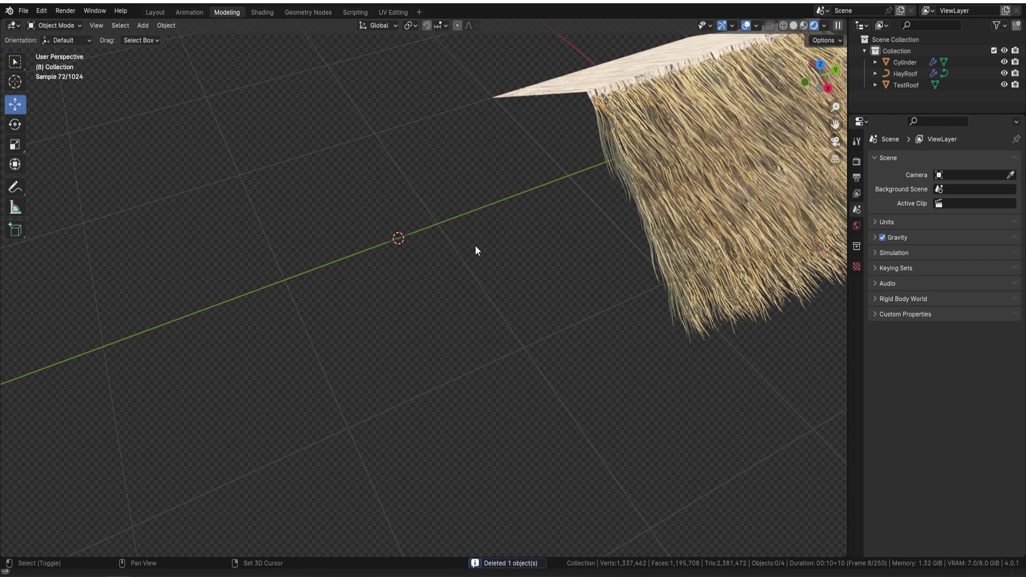
Step: Add a cylinder, rotate it 90° about Y, and scale it down to about 0.46
{"action": "key", "text": "shift+a"}
{"action": "mouse_move", "coordinate": [475, 245]}
{"action": "mouse_move", "coordinate": [472, 233]}
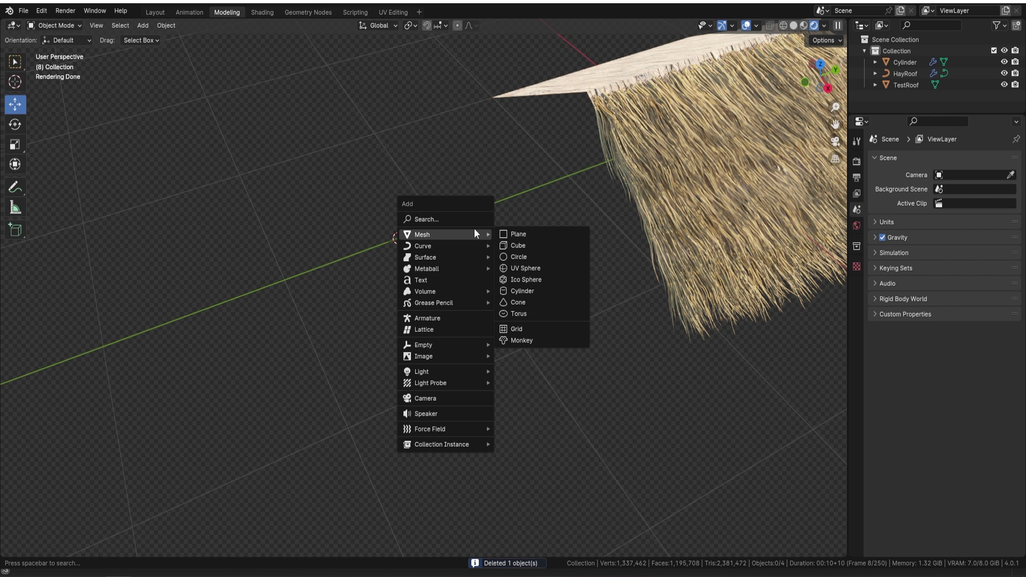
{"action": "left_click", "coordinate": [540, 287]}
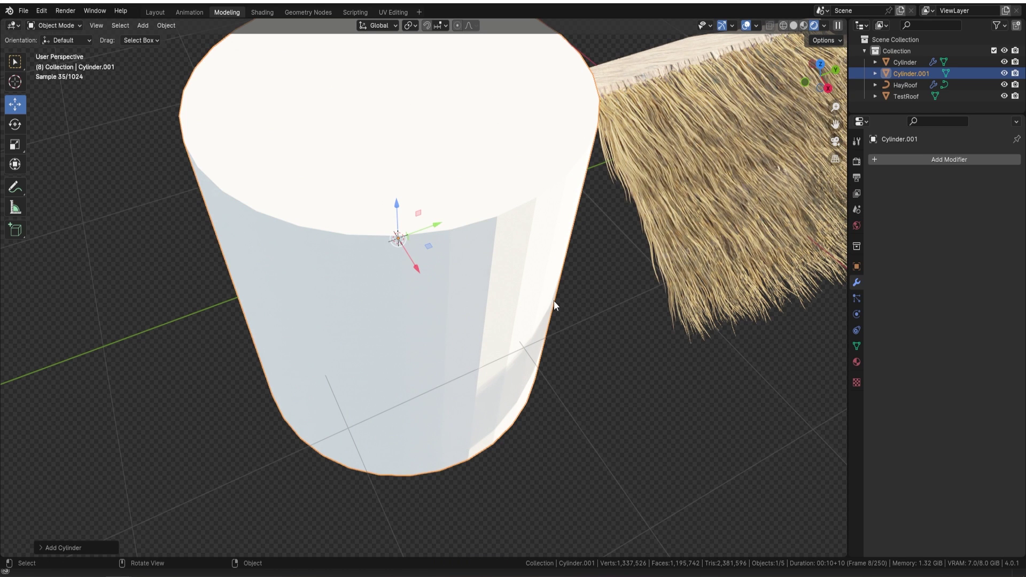
{"action": "key", "text": "r"}
{"action": "type", "text": "y"}
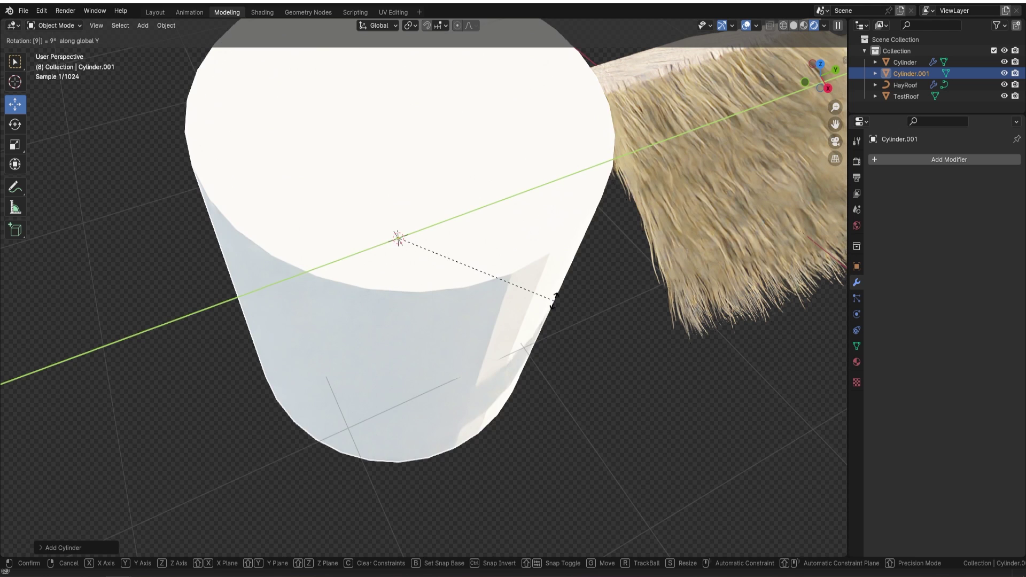
{"action": "type", "text": "90"}
{"action": "key", "text": "Return"}
{"action": "key", "text": "s"}
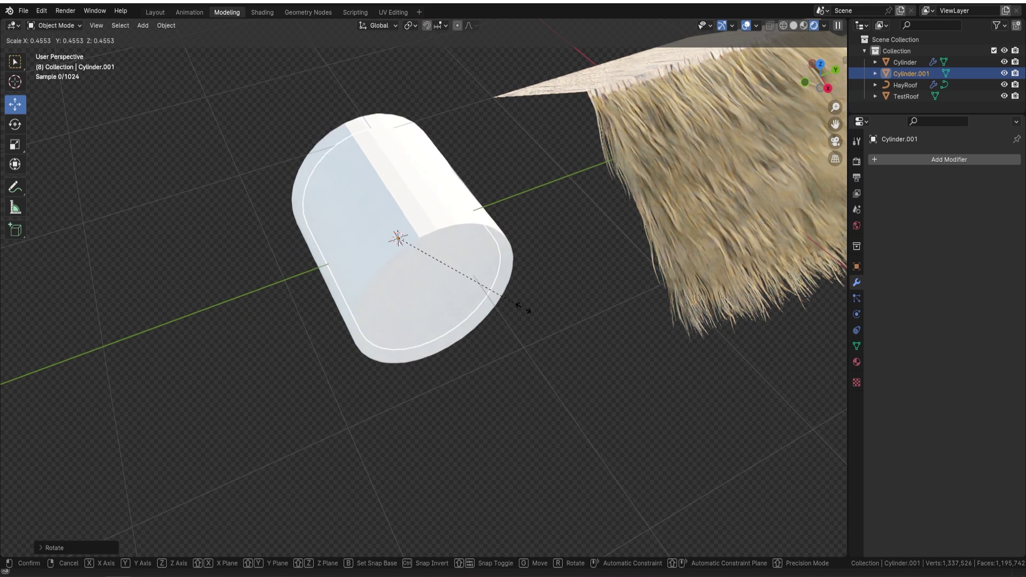
{"action": "left_click", "coordinate": [529, 273]}
Step: Apply all transforms to the cylinder and set its origin to geometry
{"action": "key", "text": "ctrl+a"}
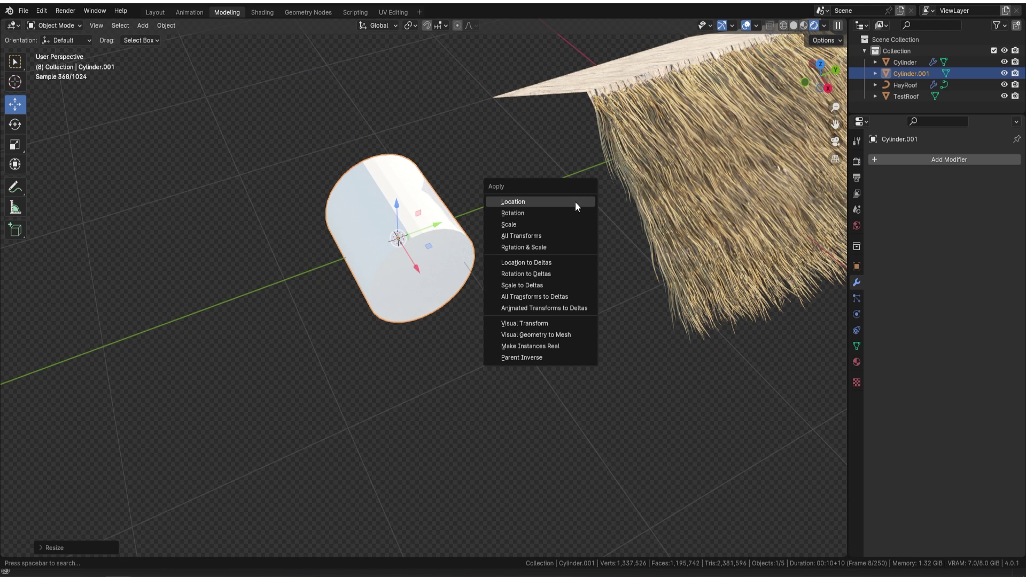
{"action": "left_click", "coordinate": [550, 236]}
{"action": "right_click", "coordinate": [548, 238]}
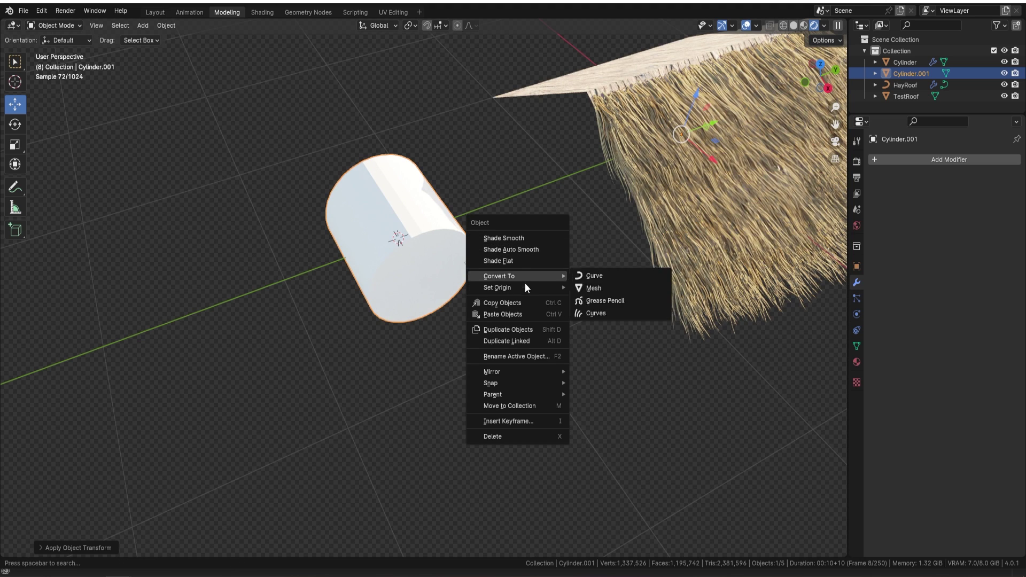
{"action": "mouse_move", "coordinate": [534, 287]}
{"action": "left_click", "coordinate": [636, 299]}
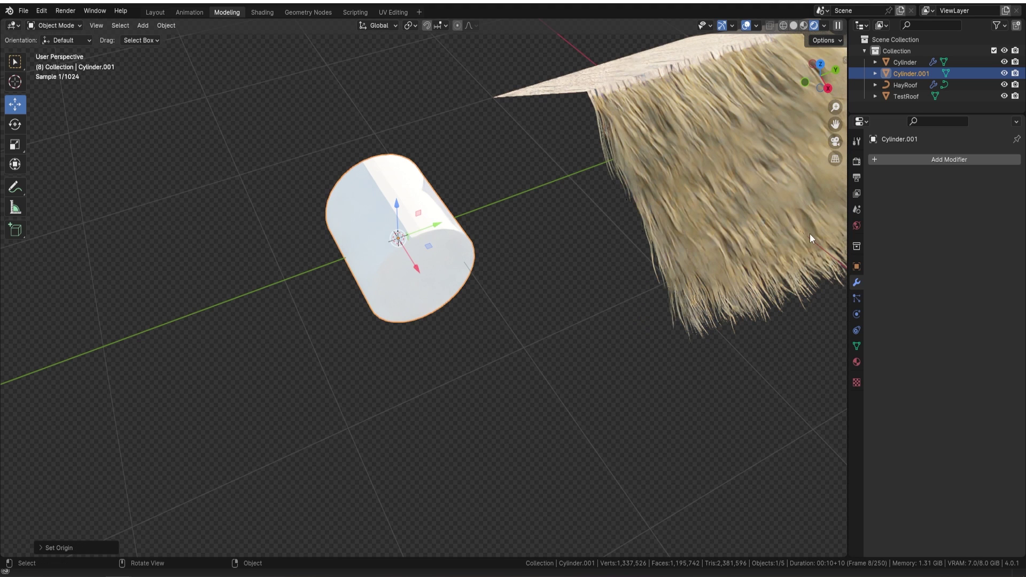
Step: Add a Geometry Nodes modifier to the cylinder using the Hay node group
{"action": "left_click", "coordinate": [925, 162]}
{"action": "left_click", "coordinate": [932, 163]}
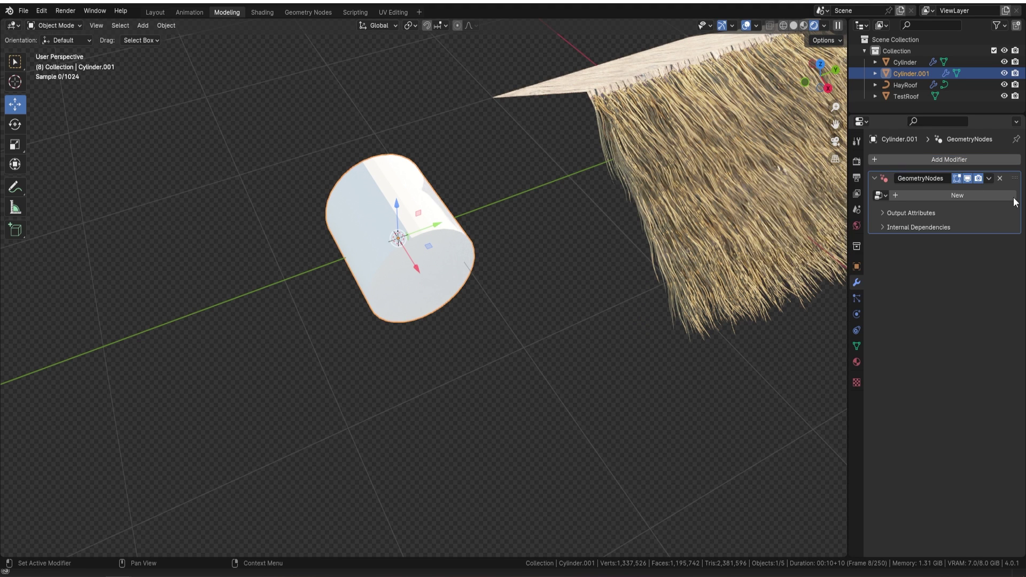
{"action": "left_click", "coordinate": [879, 195]}
{"action": "left_click", "coordinate": [768, 212]}
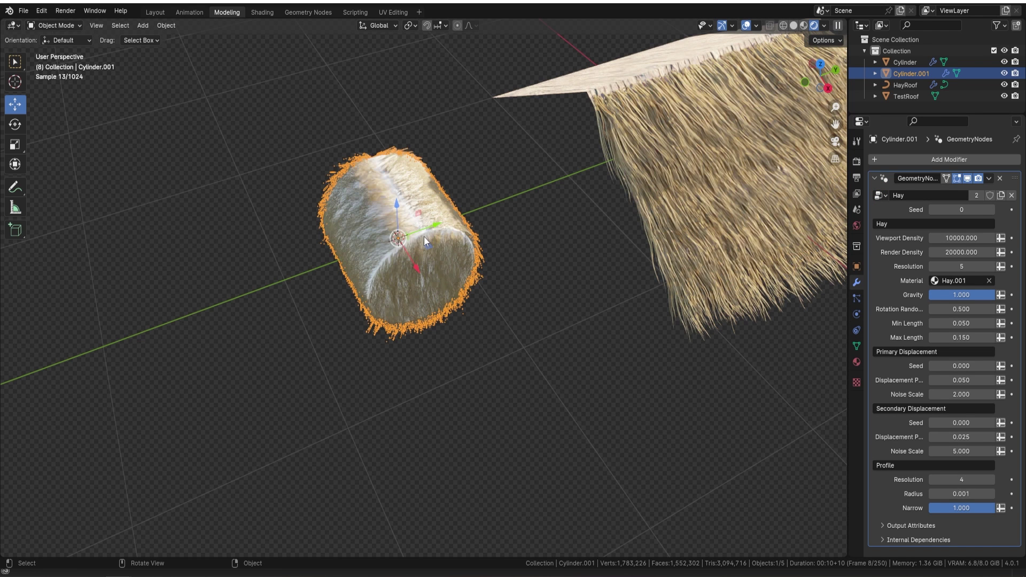
{"action": "middle_click_drag", "start_coordinate": [424, 236], "coordinate": [462, 252]}
{"action": "scroll", "coordinate": [463, 252], "scroll_direction": "up", "scroll_amount": 3}
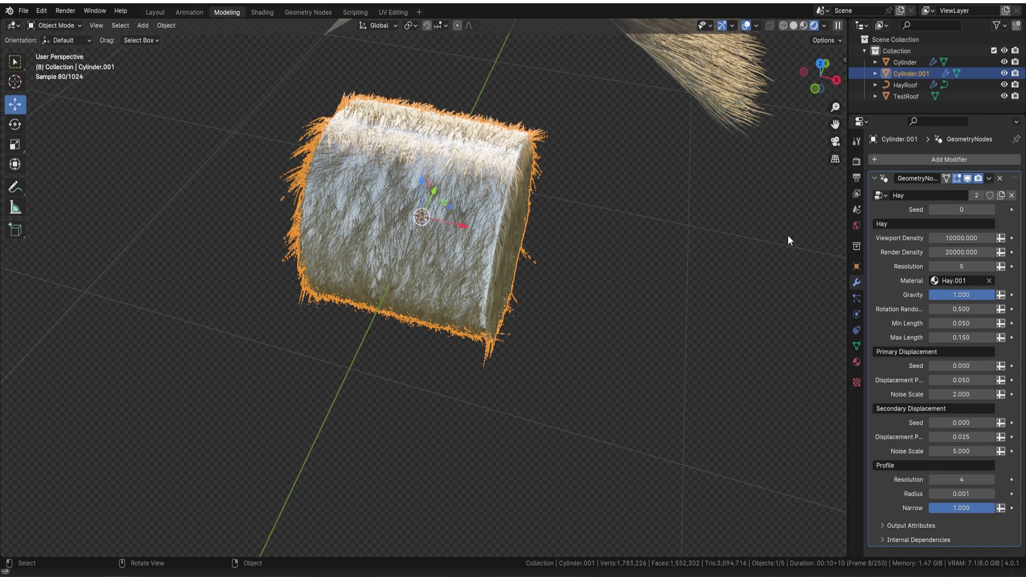
Step: Assign the Hay material to the cylinder and inspect the resulting bale
{"action": "left_click", "coordinate": [857, 362]}
{"action": "left_click", "coordinate": [877, 208]}
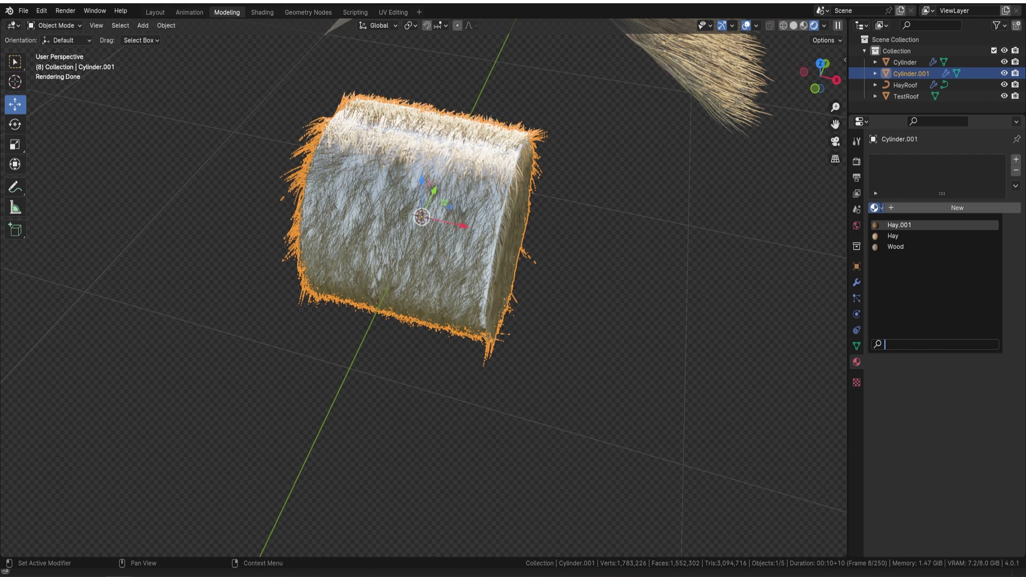
{"action": "key", "text": "Return"}
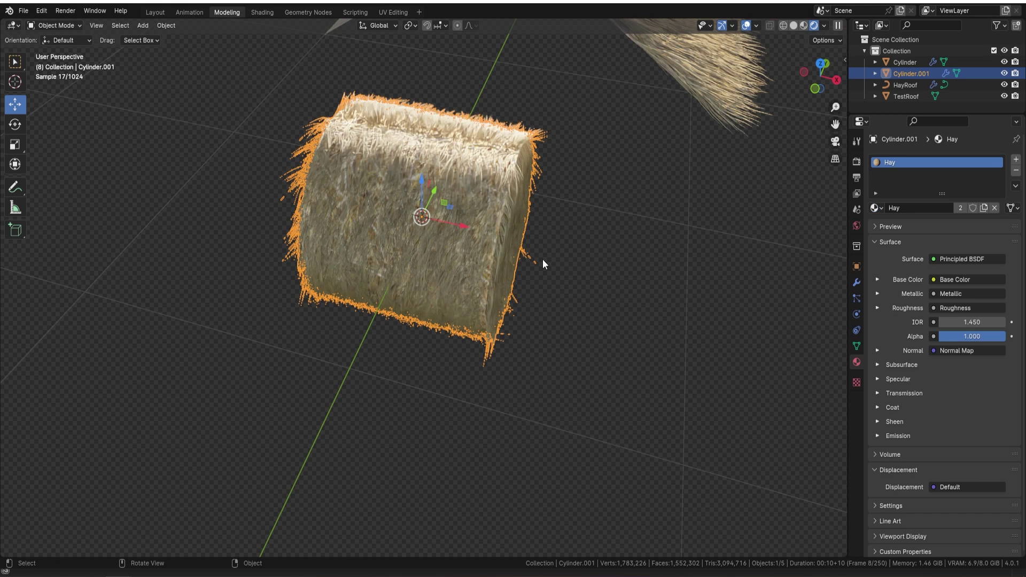
{"action": "middle_click_drag", "start_coordinate": [543, 259], "coordinate": [505, 184]}
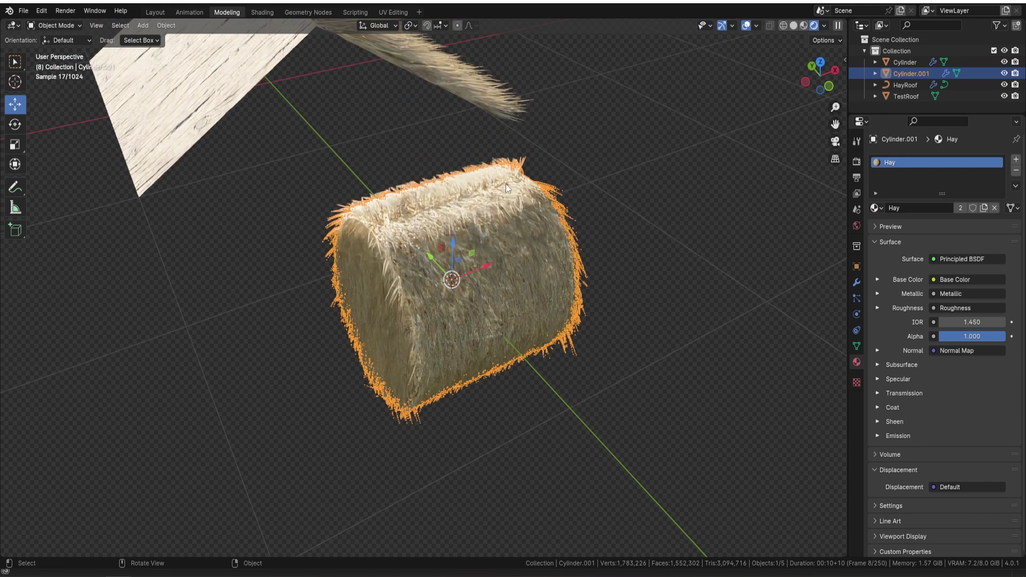
{"action": "middle_click_drag", "start_coordinate": [485, 294], "coordinate": [429, 226]}
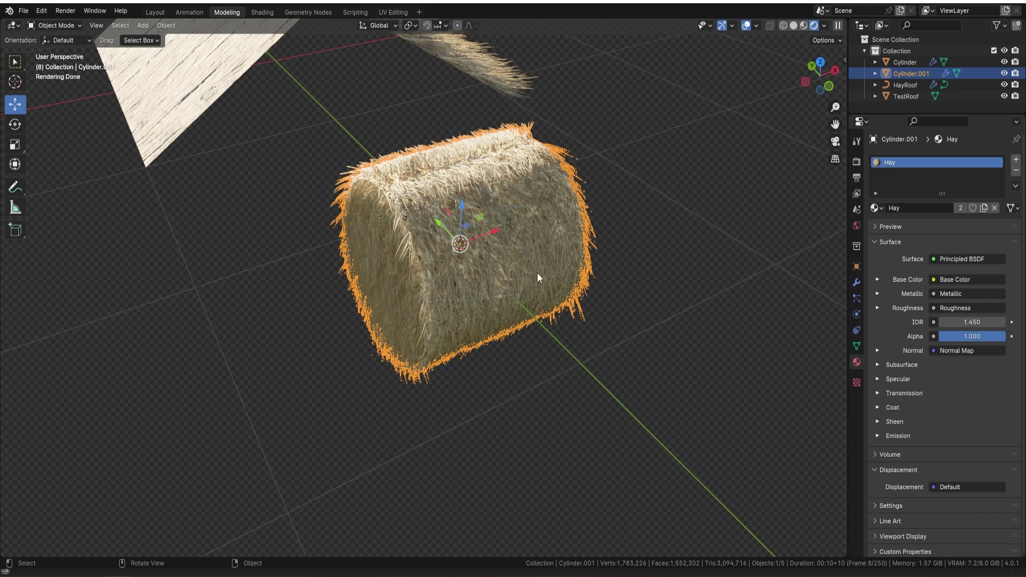
{"action": "key", "text": "Tab"}
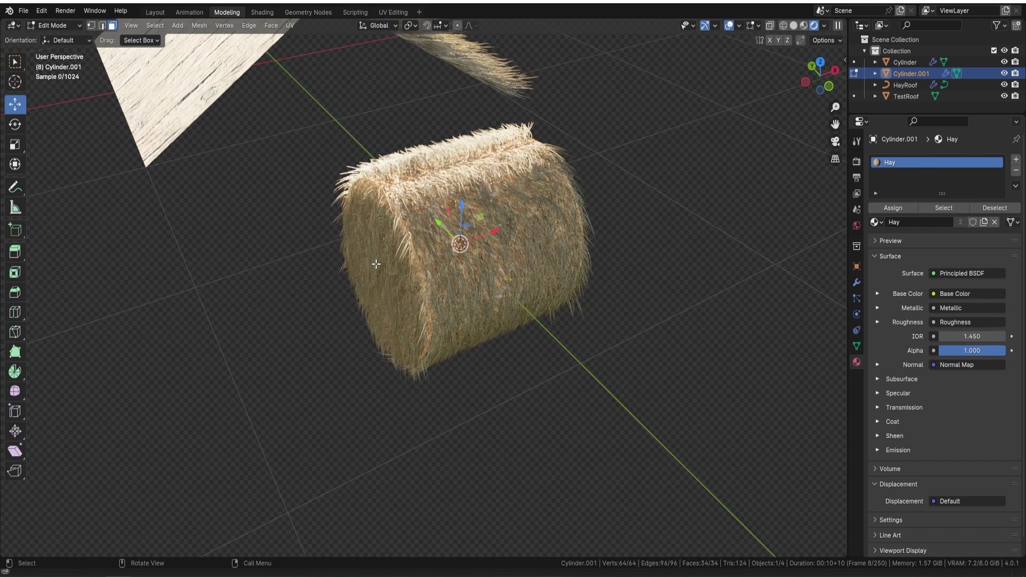
Step: Separate both end cap faces of the bale into a new object, Cylinder.002
{"action": "left_click", "coordinate": [112, 26]}
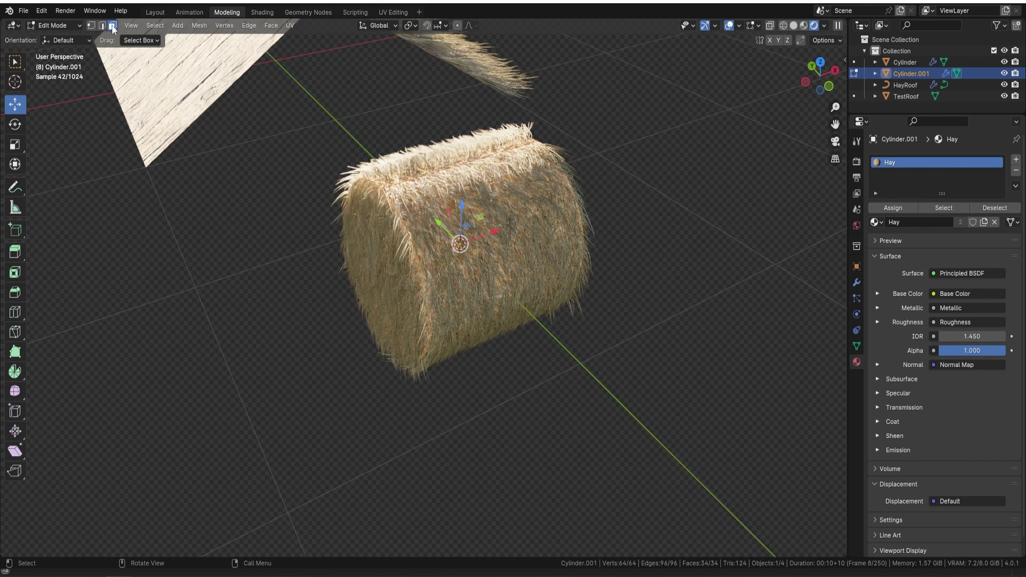
{"action": "left_click", "coordinate": [347, 215]}
{"action": "middle_click_drag", "start_coordinate": [589, 190], "coordinate": [488, 212]}
{"action": "left_click", "coordinate": [489, 208], "text": "shift"}
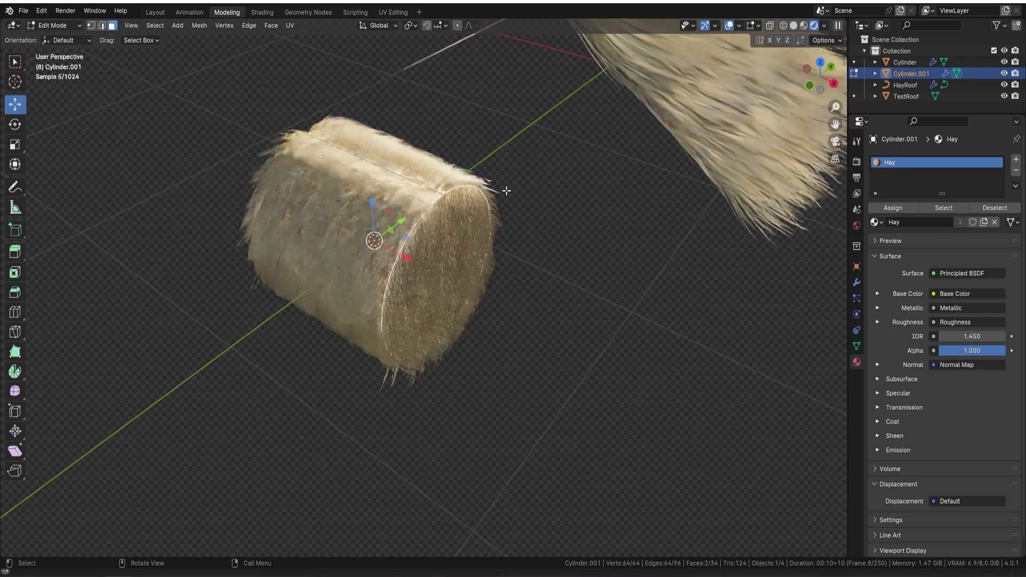
{"action": "key", "text": "p"}
{"action": "left_click", "coordinate": [495, 191]}
{"action": "key", "text": "Tab"}
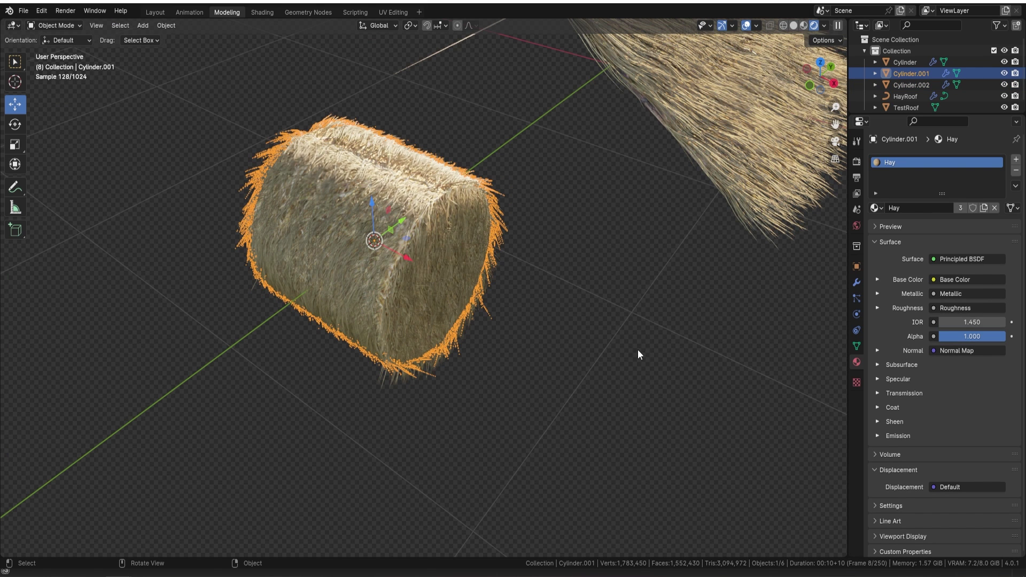
Step: Rotate the hay bale about the X axis
{"action": "key", "text": "r"}
{"action": "key", "text": "x"}
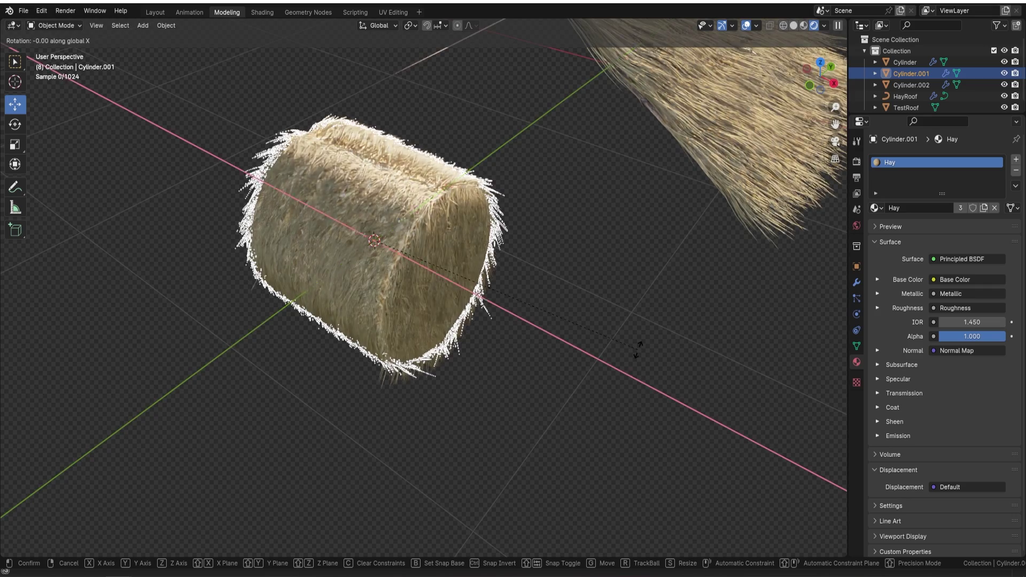
{"action": "left_click", "coordinate": [420, 305]}
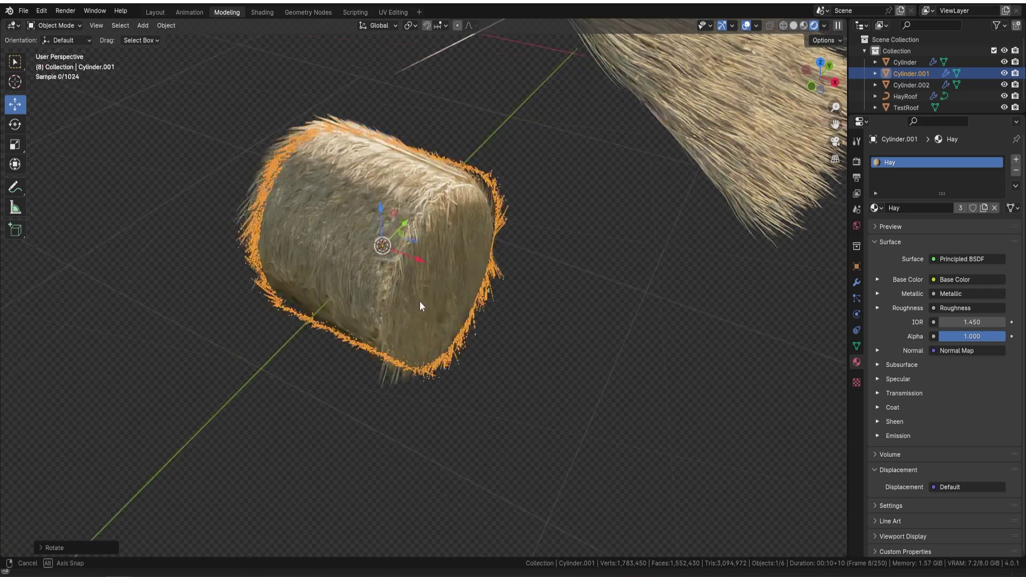
{"action": "middle_click_drag", "start_coordinate": [420, 305], "coordinate": [563, 305]}
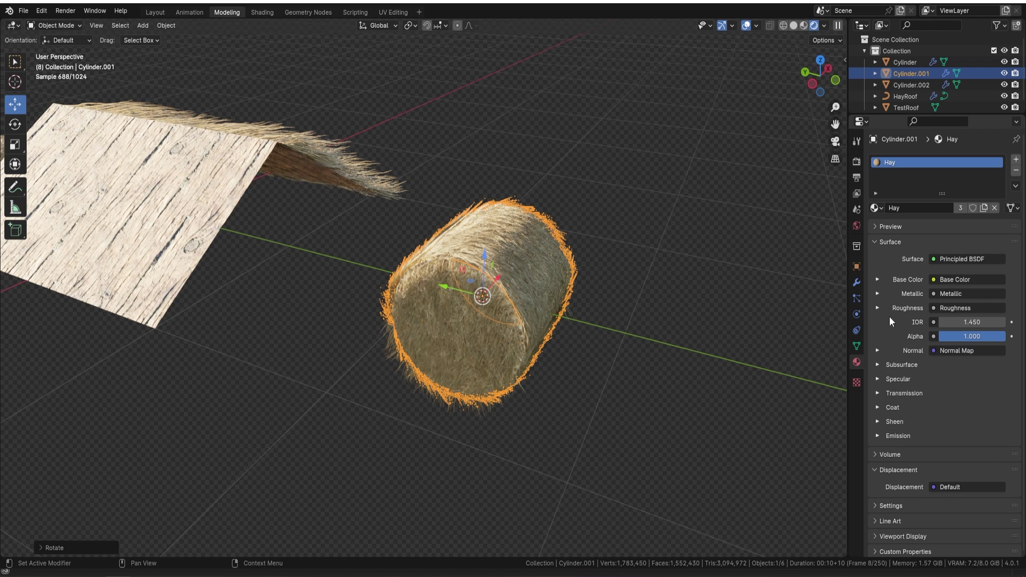
{"action": "left_click", "coordinate": [856, 282]}
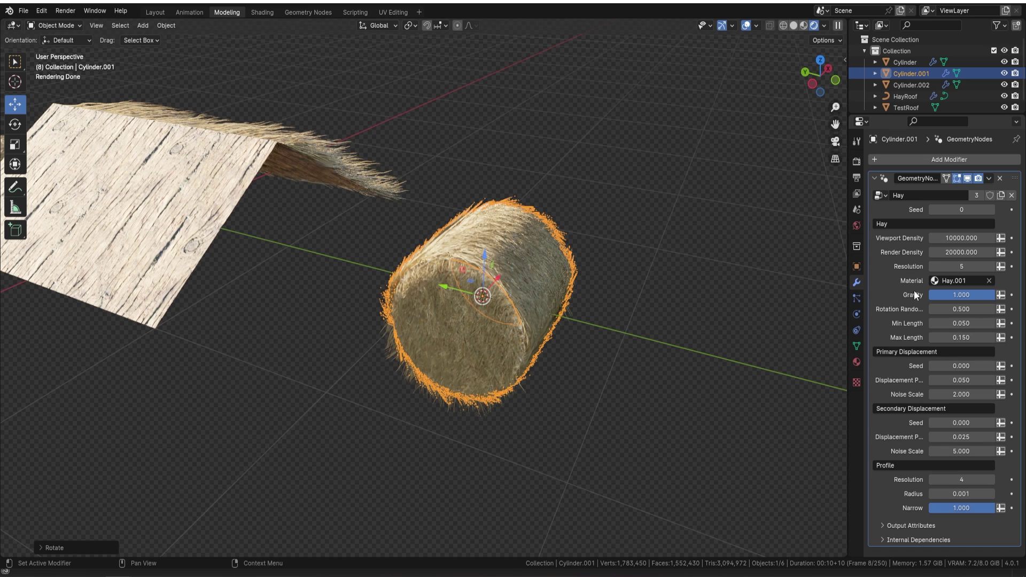
Step: Set Hay Min Length 0.420, rotation randomness 1.230, Noise Scale 2.250 and primary displacement 0.440
{"action": "left_click_drag", "start_coordinate": [951, 323], "coordinate": [999, 323]}
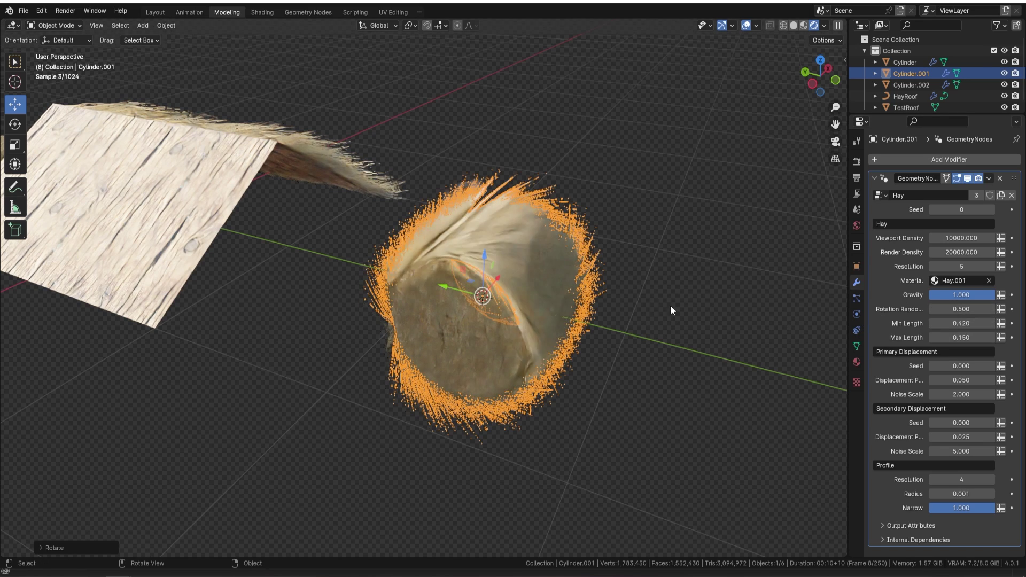
{"action": "middle_click_drag", "start_coordinate": [670, 306], "coordinate": [483, 255]}
{"action": "left_click", "coordinate": [514, 287]}
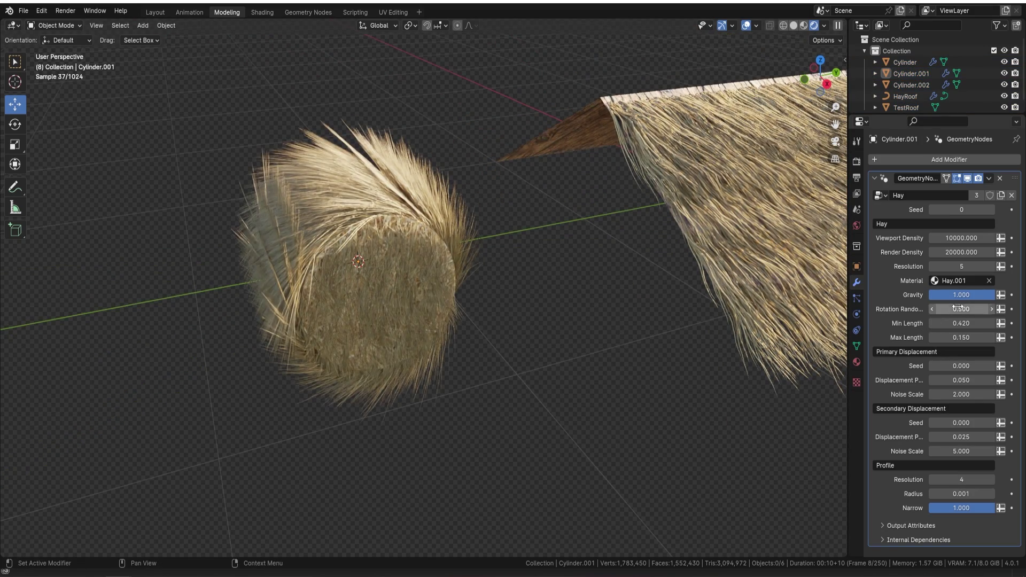
{"action": "left_click_drag", "start_coordinate": [956, 309], "coordinate": [989, 308]}
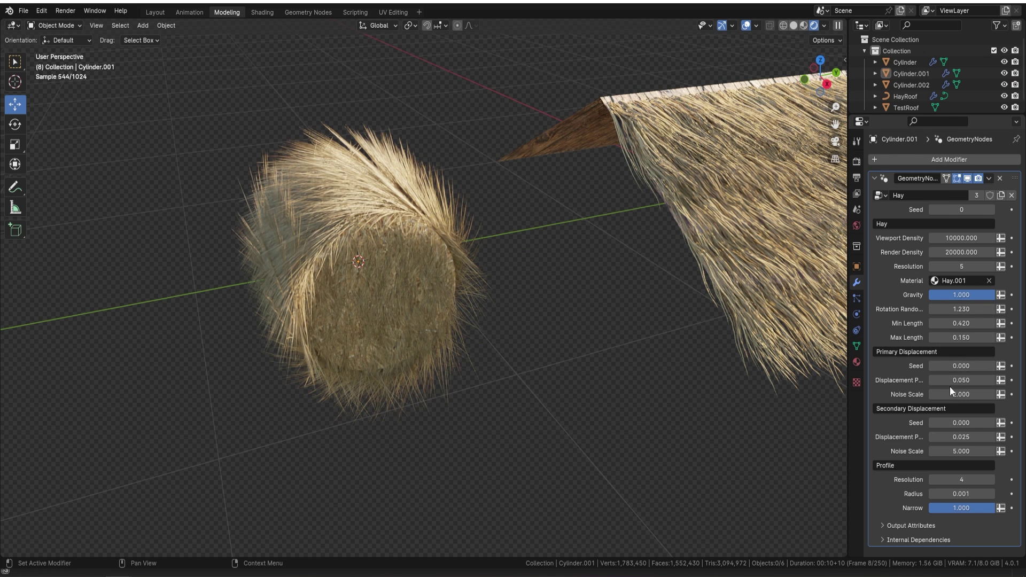
{"action": "left_click_drag", "start_coordinate": [950, 393], "coordinate": [995, 380]}
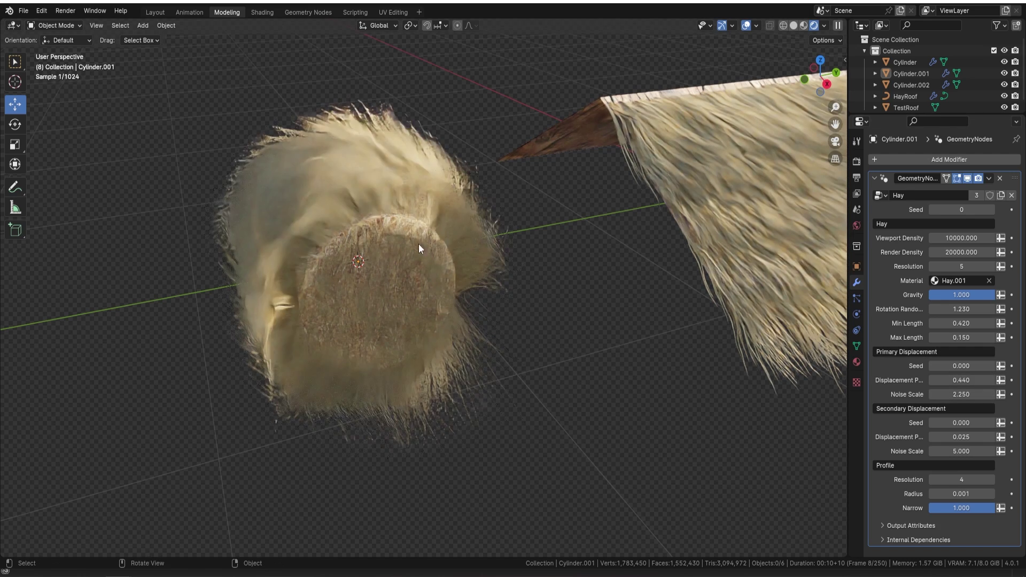
{"action": "middle_click_drag", "start_coordinate": [419, 243], "coordinate": [556, 99]}
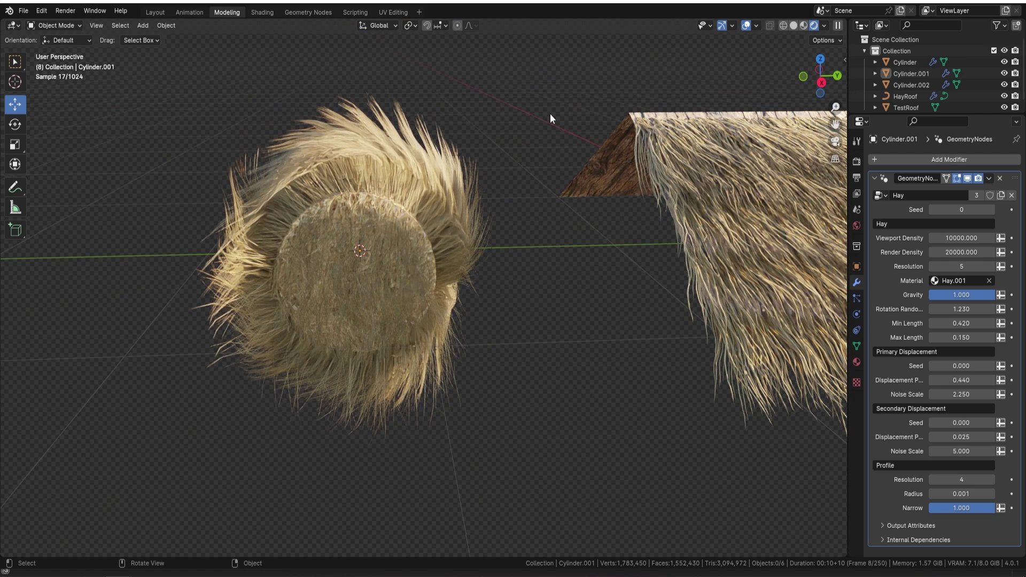